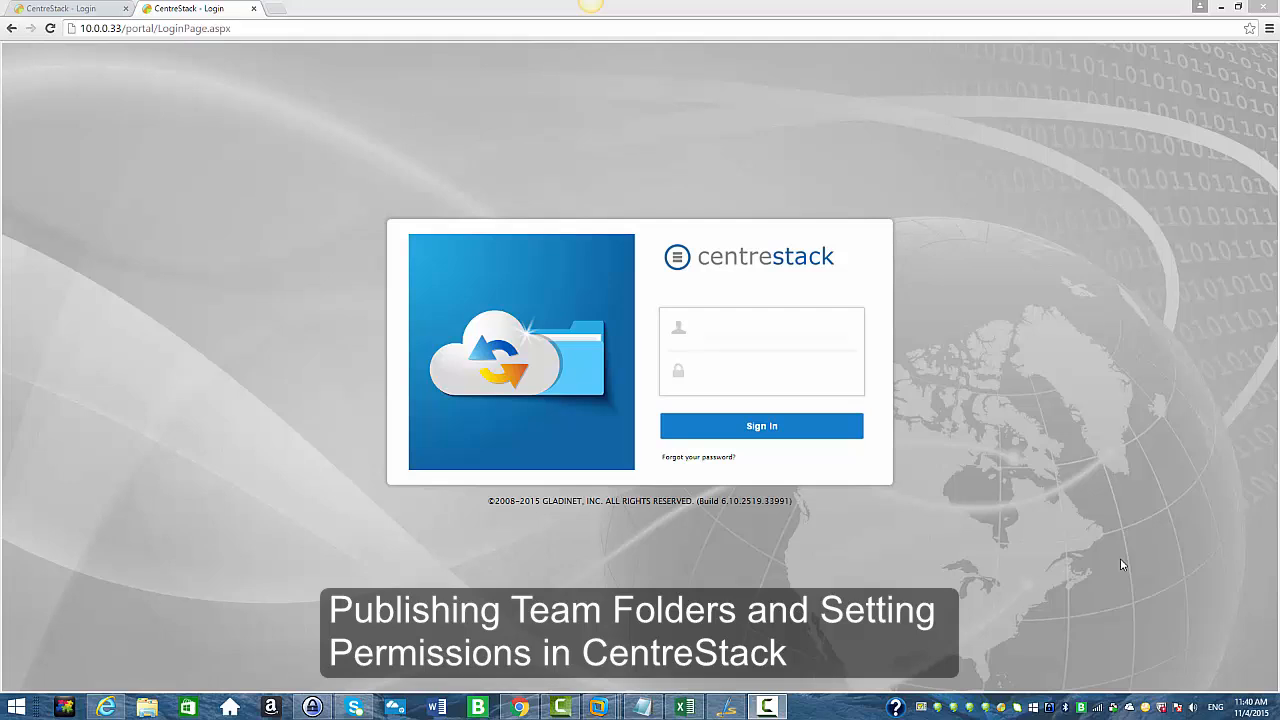
- Sign in to CentreStack as the tenant administrator using the saved autofill credentials
{"action": "type", "text": "oe@"}
{"action": "left_click", "coordinate": [777, 358]}
{"action": "left_click", "coordinate": [716, 426]}
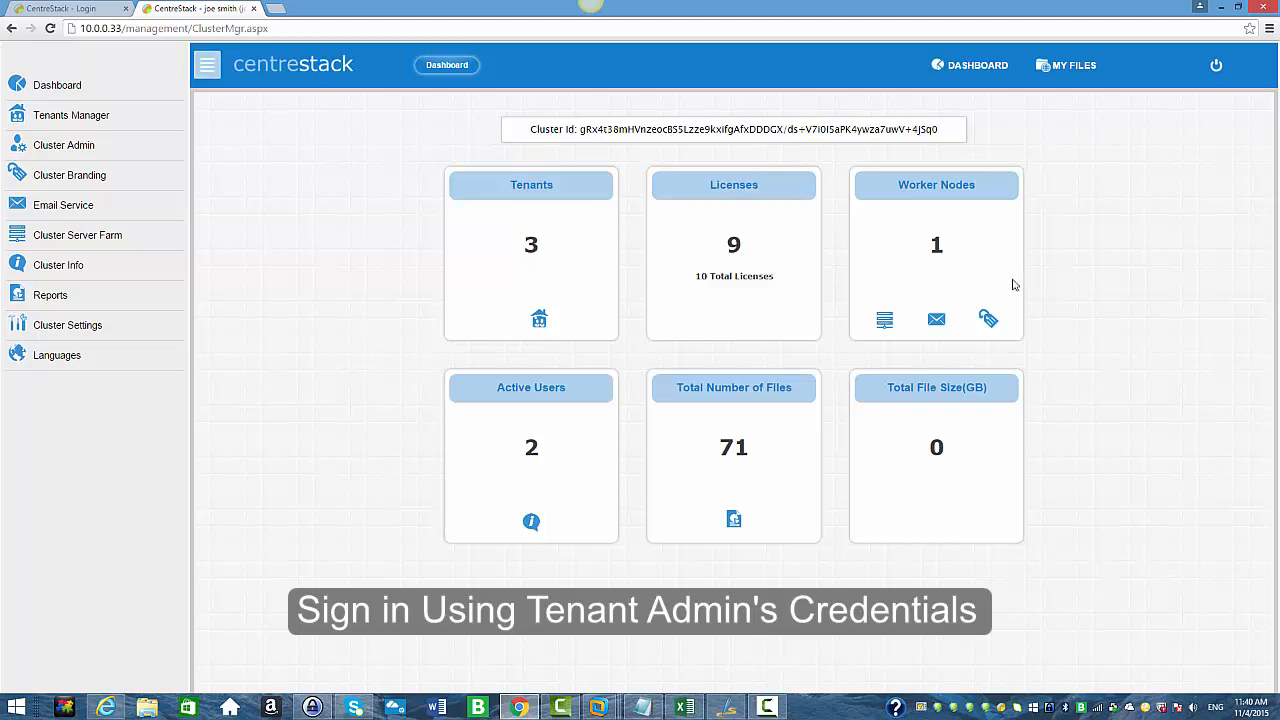
- Open My Files and show the Sharing and Collaboration overview with 0 team folders
{"action": "left_click", "coordinate": [1085, 74]}
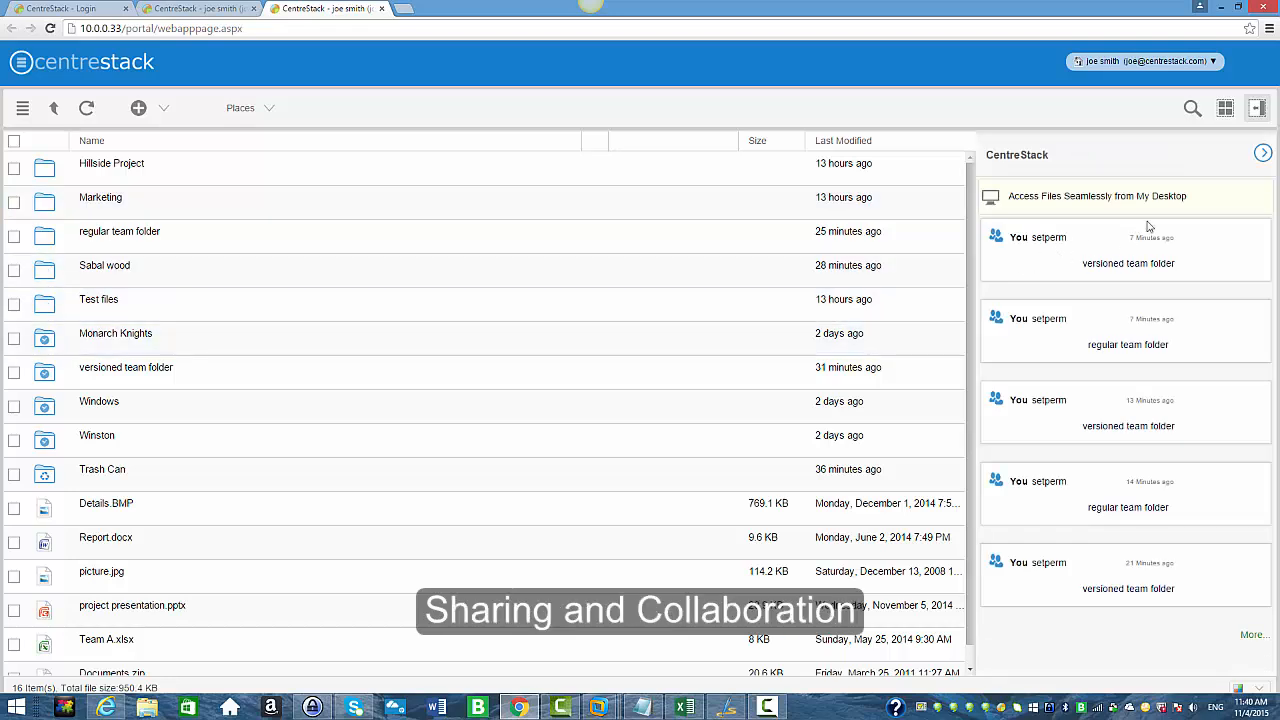
{"action": "left_click", "coordinate": [1262, 156]}
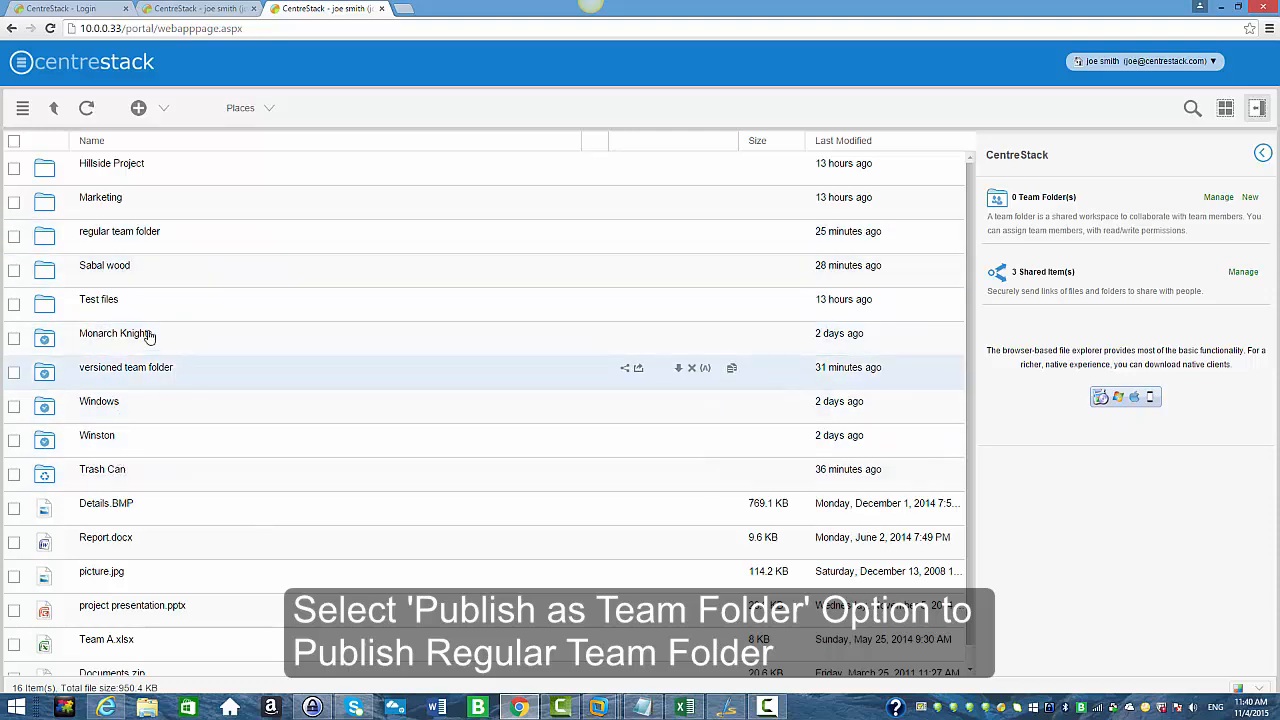
- Publish 'regular team folder' as a team folder, adding user1 with read and write access
{"action": "right_click", "coordinate": [127, 238]}
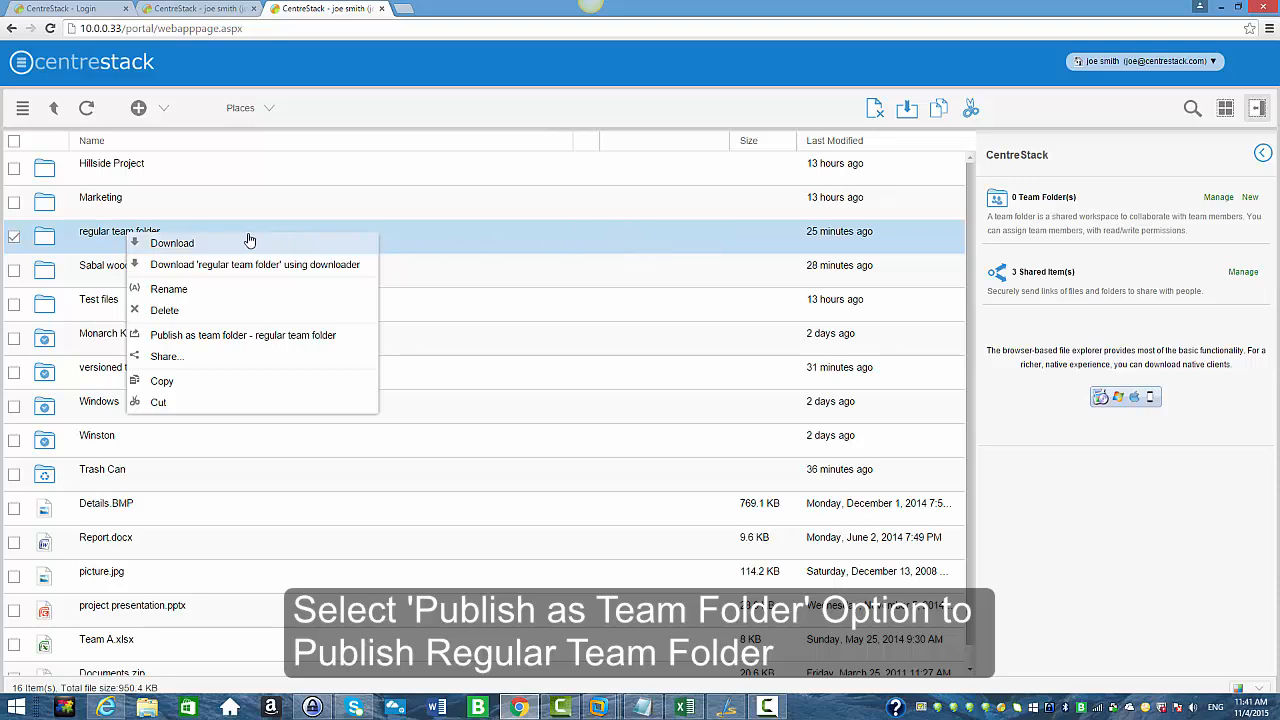
{"action": "left_click", "coordinate": [185, 340]}
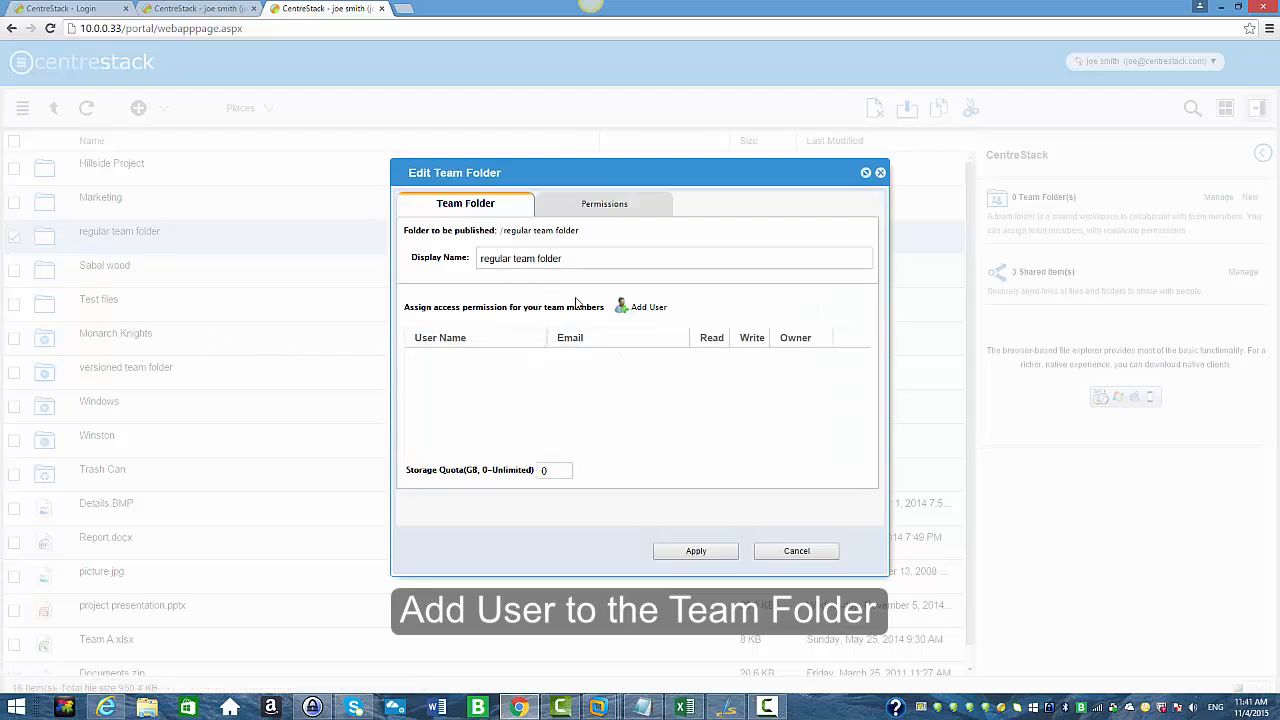
{"action": "left_click", "coordinate": [652, 311]}
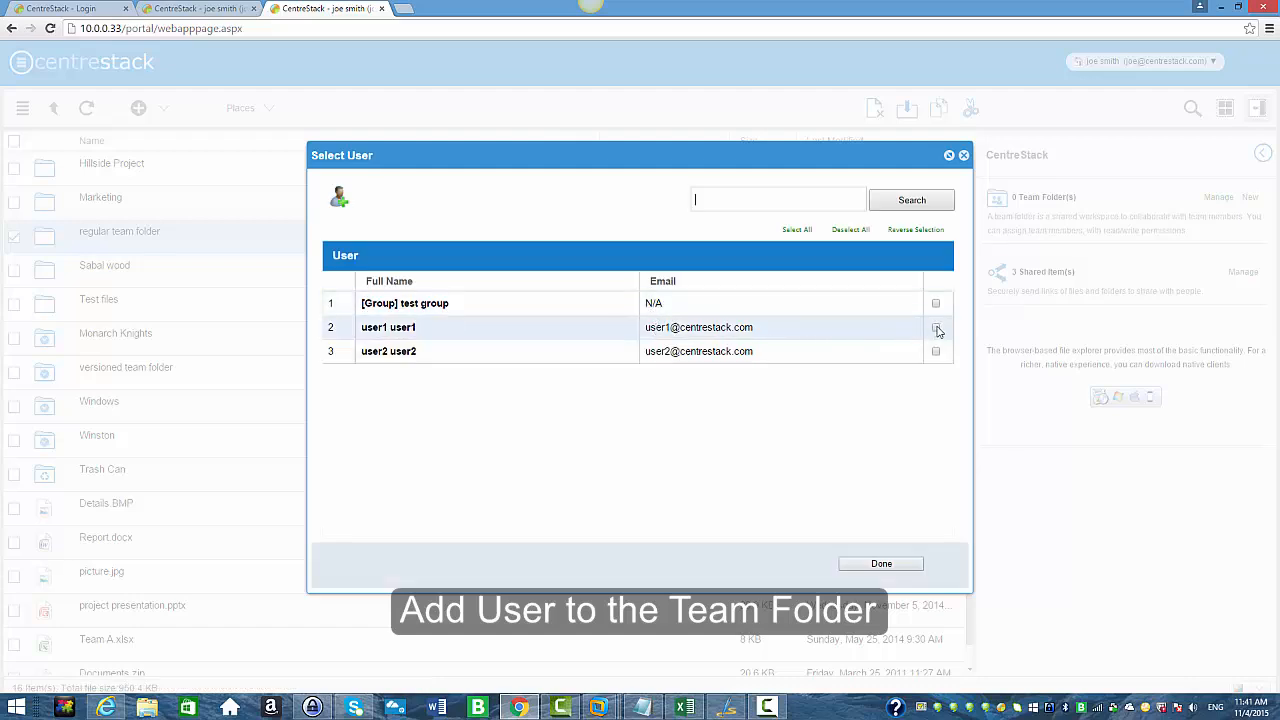
{"action": "left_click", "coordinate": [937, 329]}
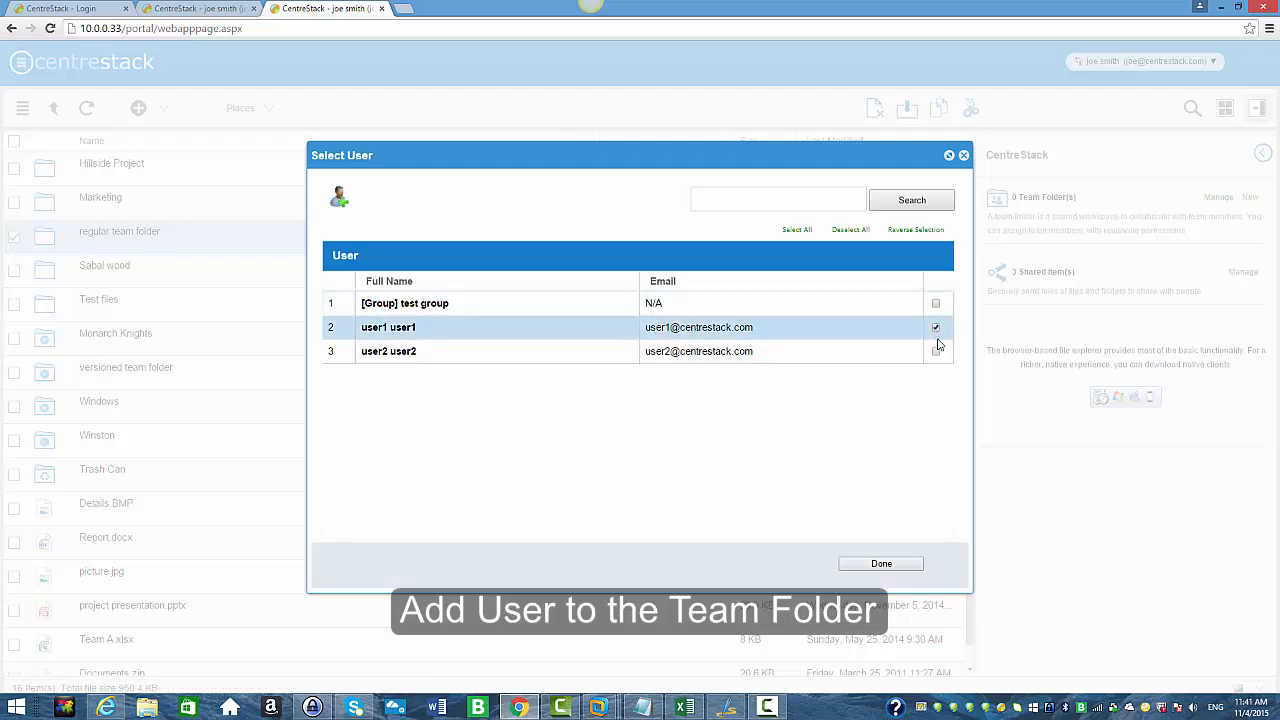
{"action": "left_click", "coordinate": [881, 563]}
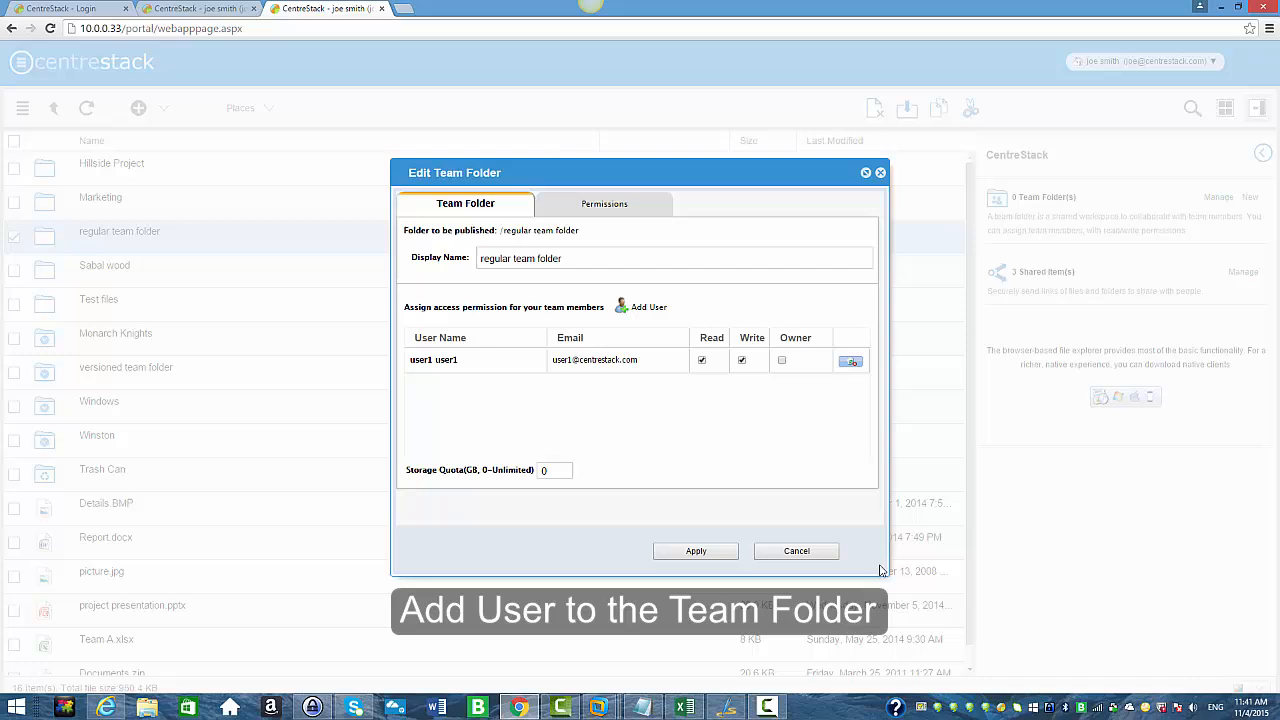
{"action": "left_click", "coordinate": [696, 551]}
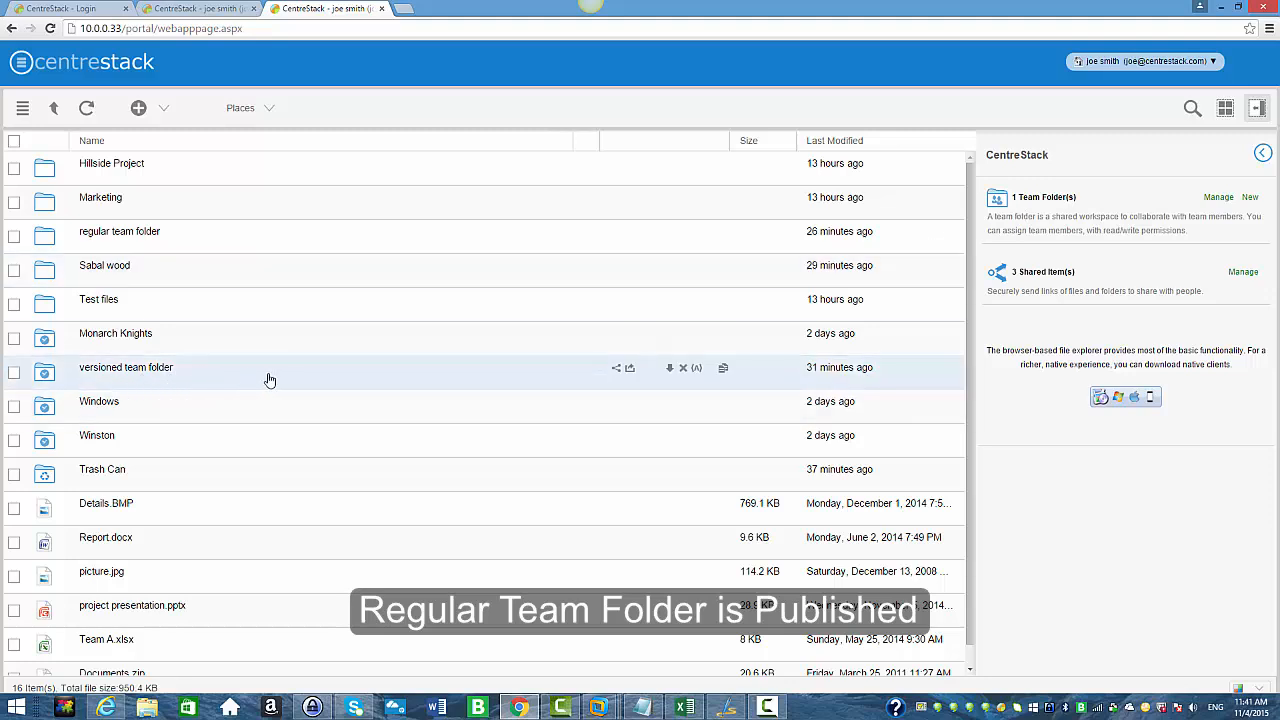
- Publish 'versioned team folder' from its row icon, adding user1 with read and write access
{"action": "left_click", "coordinate": [630, 370]}
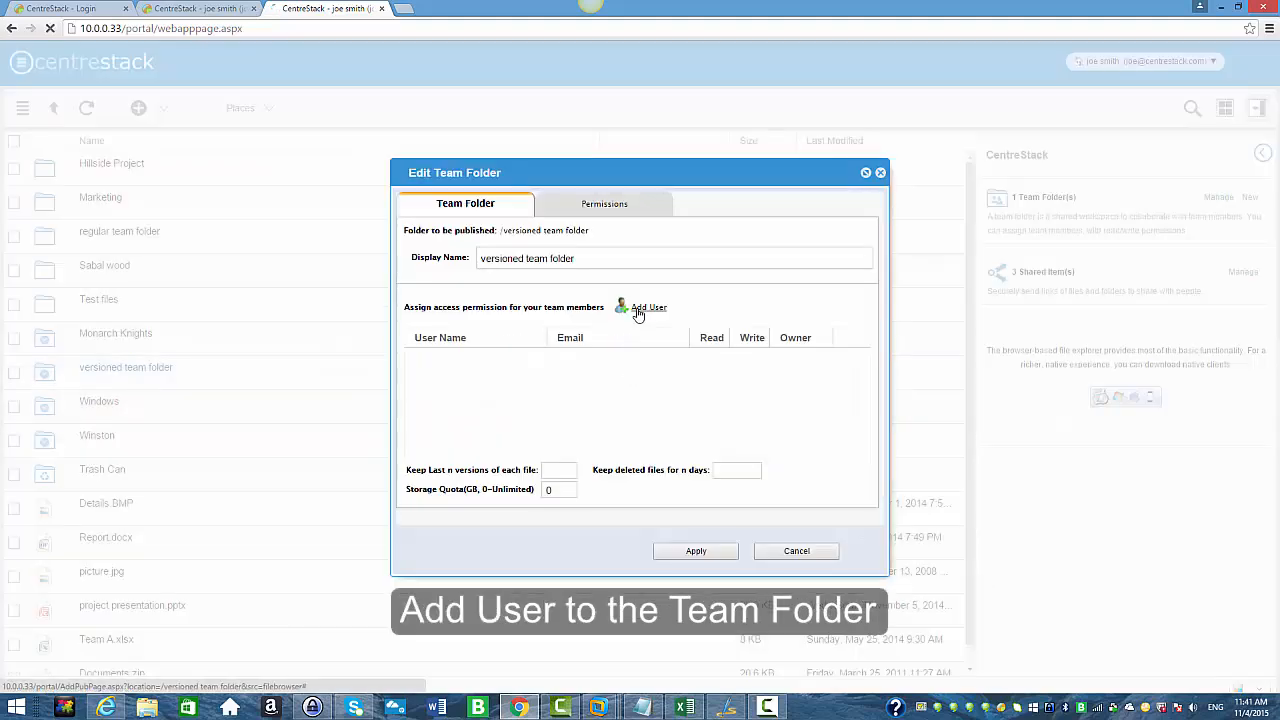
{"action": "left_click", "coordinate": [638, 313]}
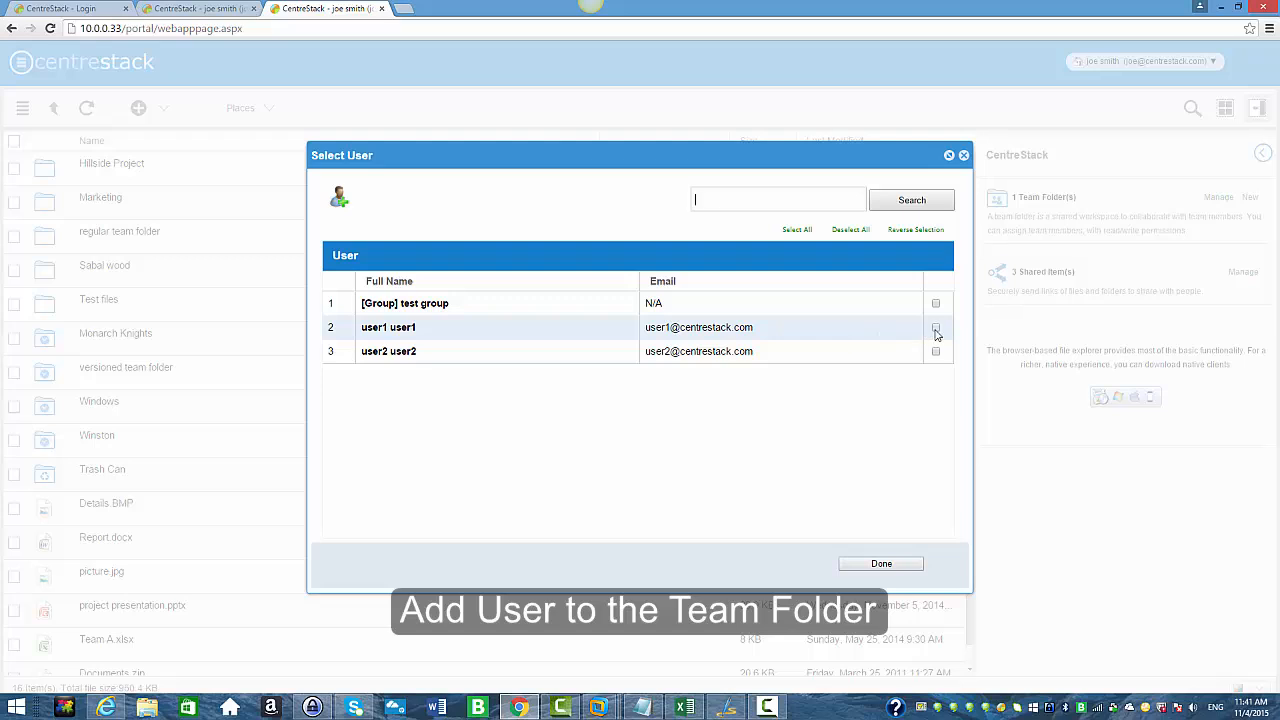
{"action": "left_click", "coordinate": [936, 329]}
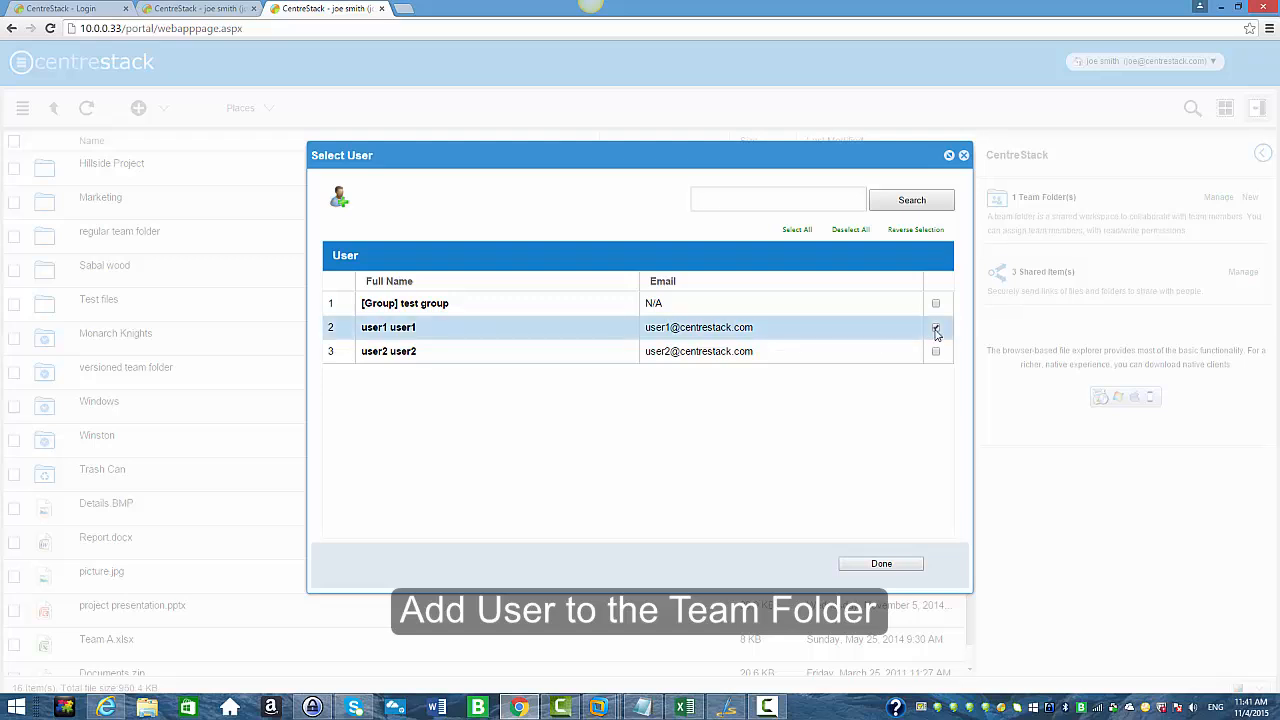
{"action": "left_click", "coordinate": [879, 565]}
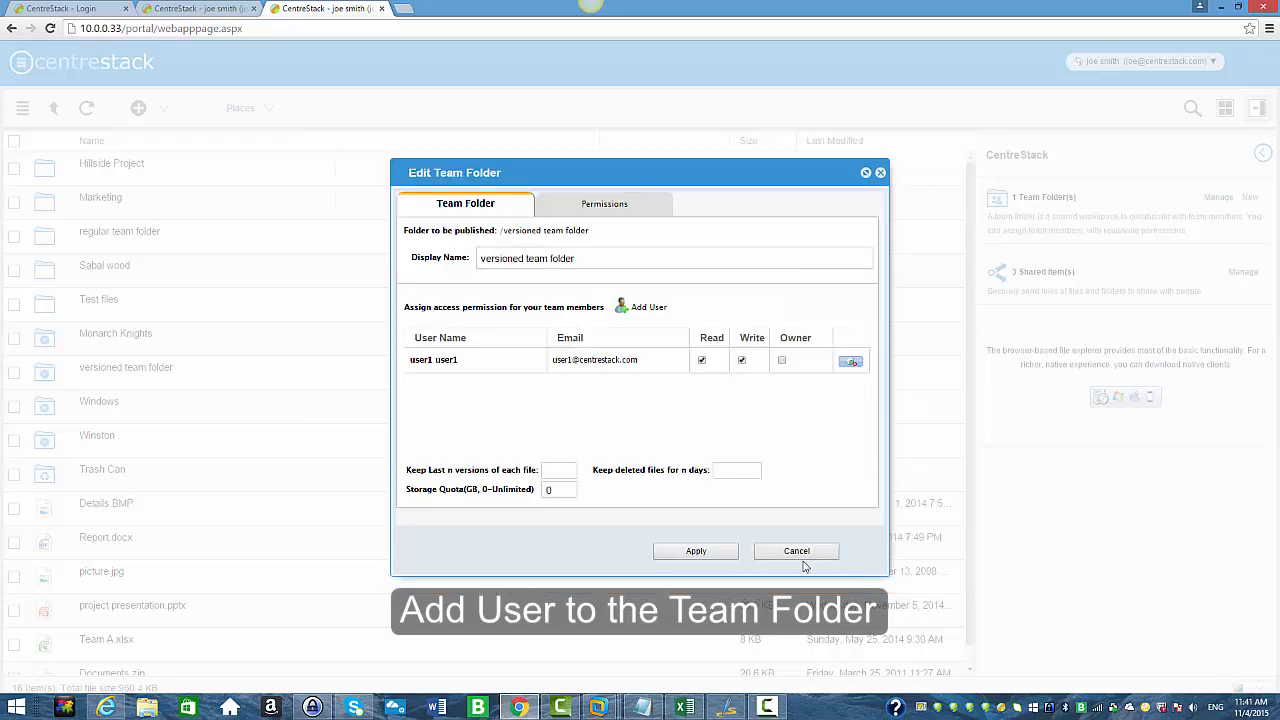
{"action": "left_click", "coordinate": [716, 553]}
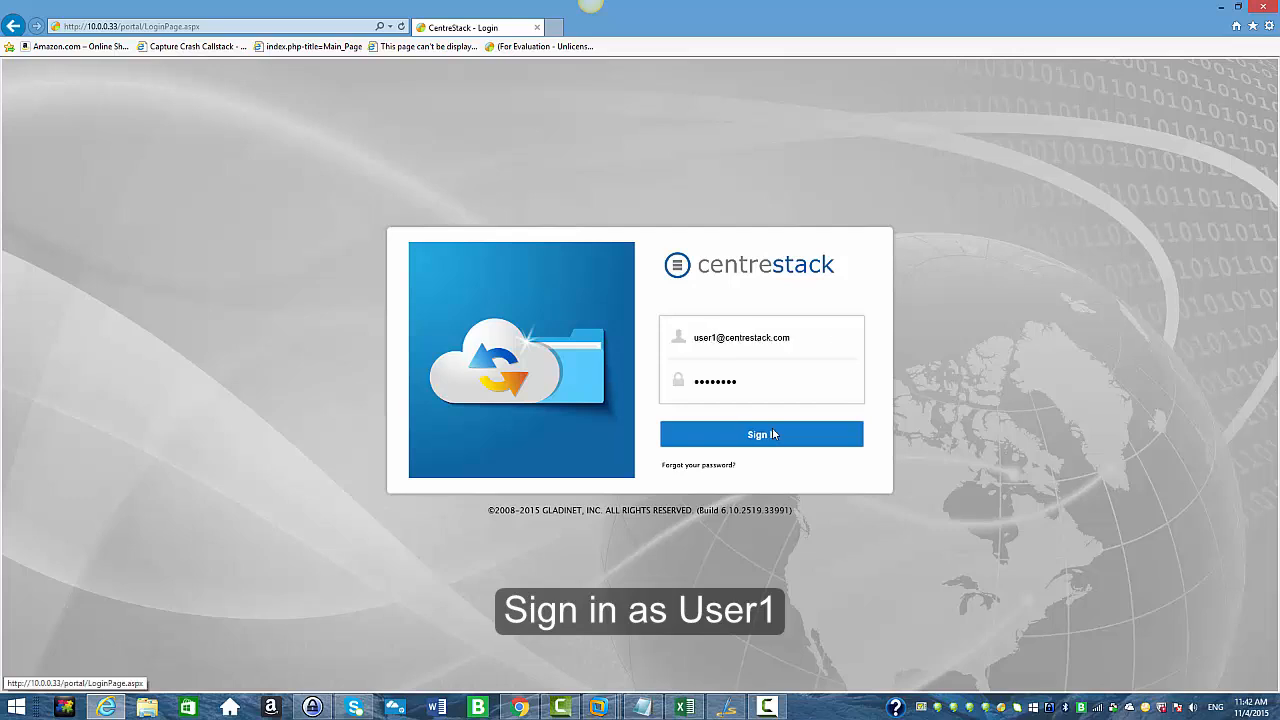
- Sign in as user1 in Internet Explorer to see both team folders
{"action": "left_click", "coordinate": [772, 431]}
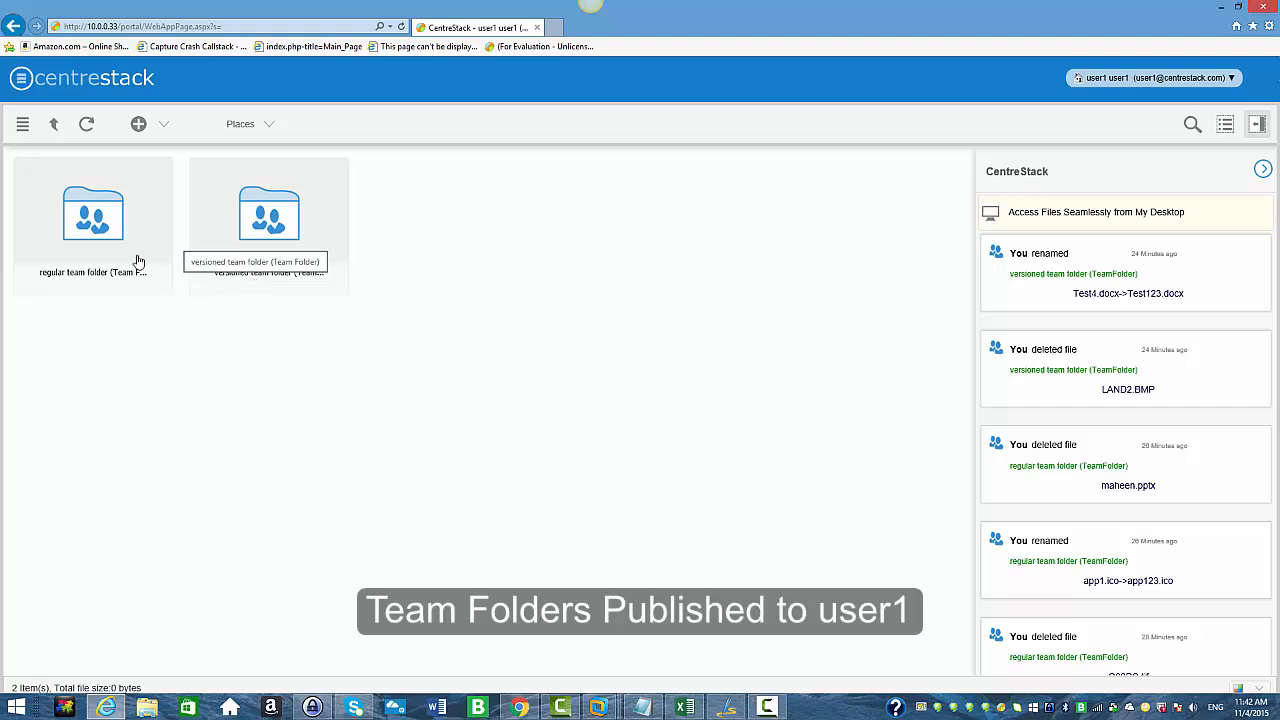
- As user1, open 'regular team folder' and rename app123.ico to app1234.ico
{"action": "double_click", "coordinate": [108, 251]}
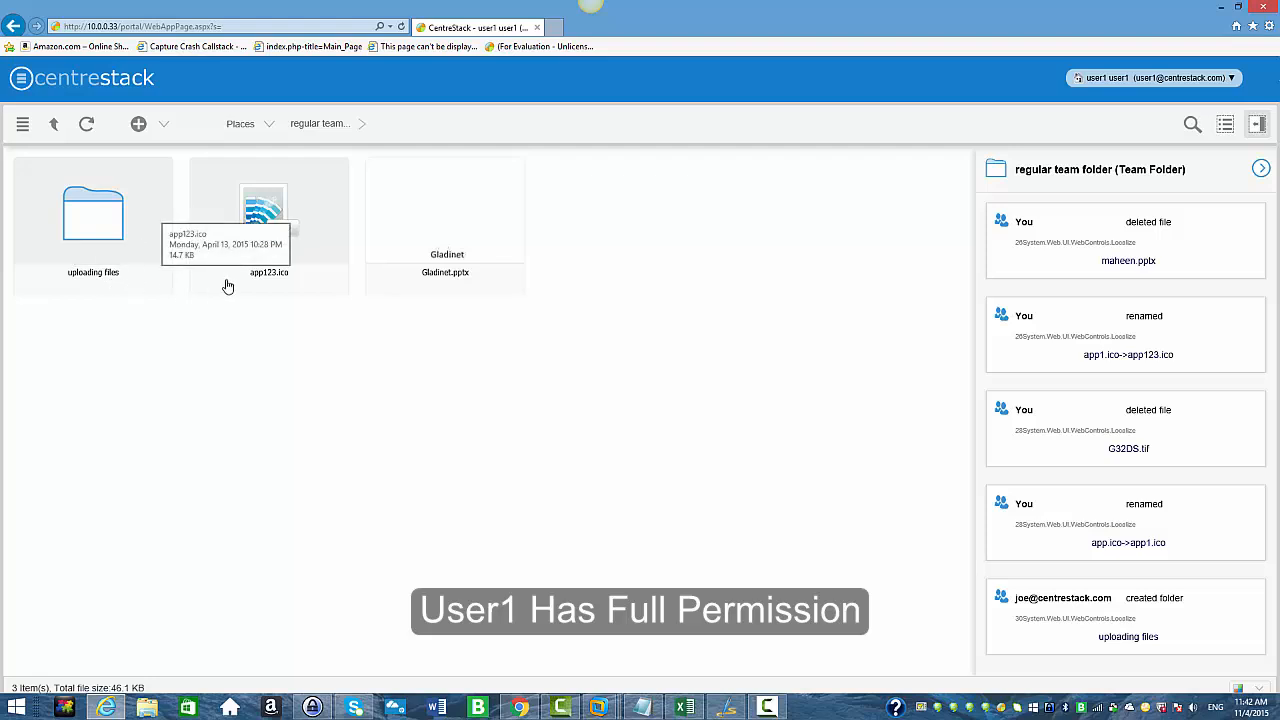
{"action": "right_click", "coordinate": [228, 287]}
{"action": "mouse_move", "coordinate": [256, 292]}
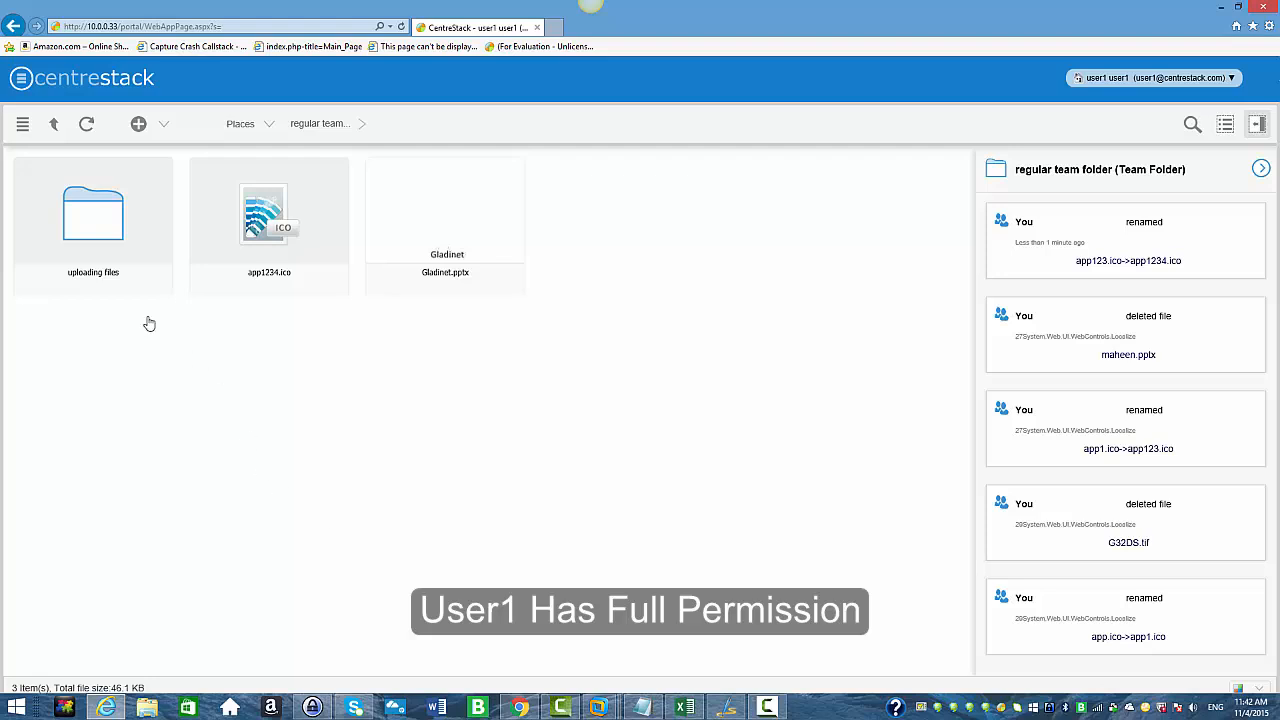
- Check the uploading files folder's actions, go back up, and return to the administrator's browser
{"action": "right_click", "coordinate": [124, 274]}
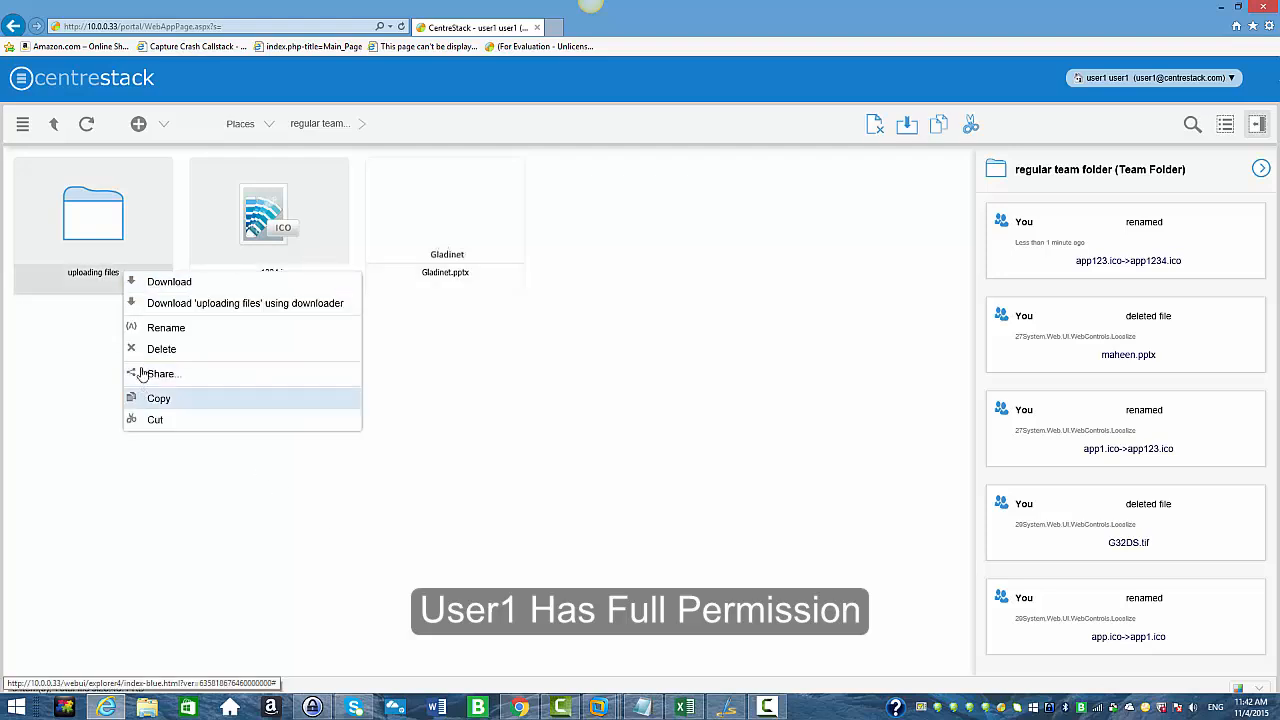
{"action": "left_click", "coordinate": [170, 455]}
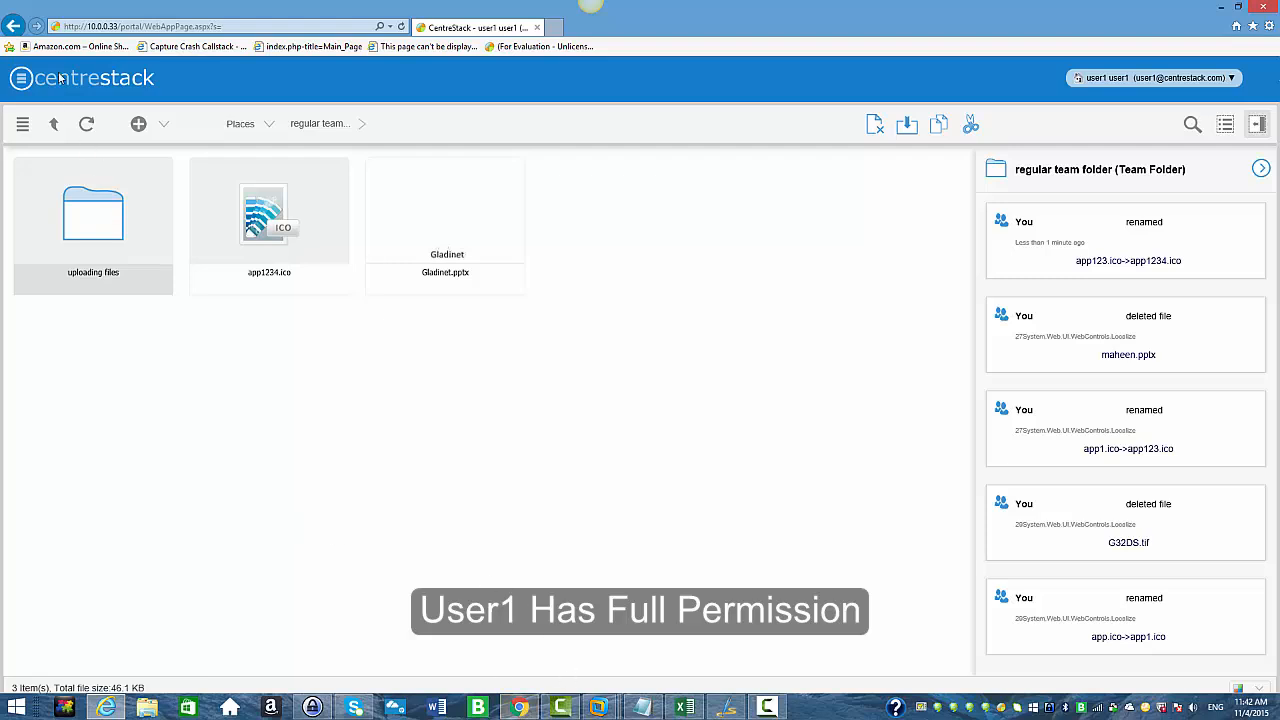
{"action": "left_click", "coordinate": [54, 123]}
{"action": "left_click", "coordinate": [517, 708]}
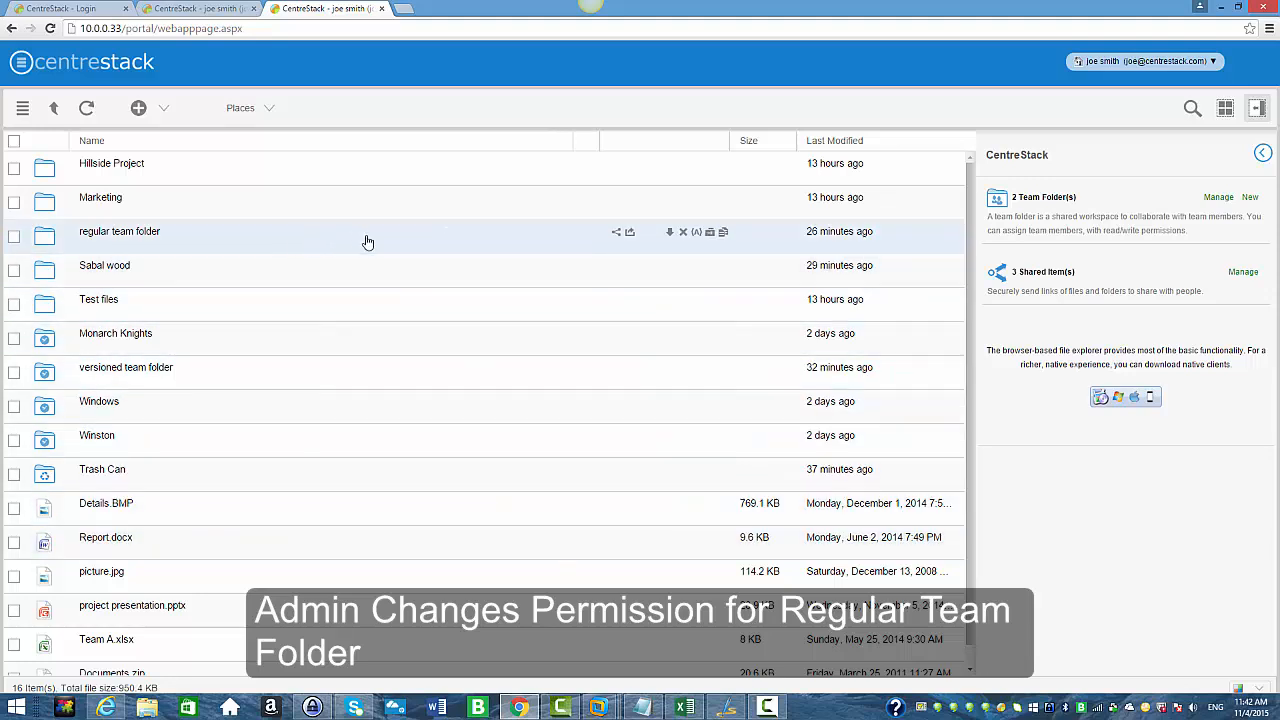
- Untick Write and Delete for user1 on 'regular team folder', leaving List and Read, and apply
{"action": "right_click", "coordinate": [143, 238]}
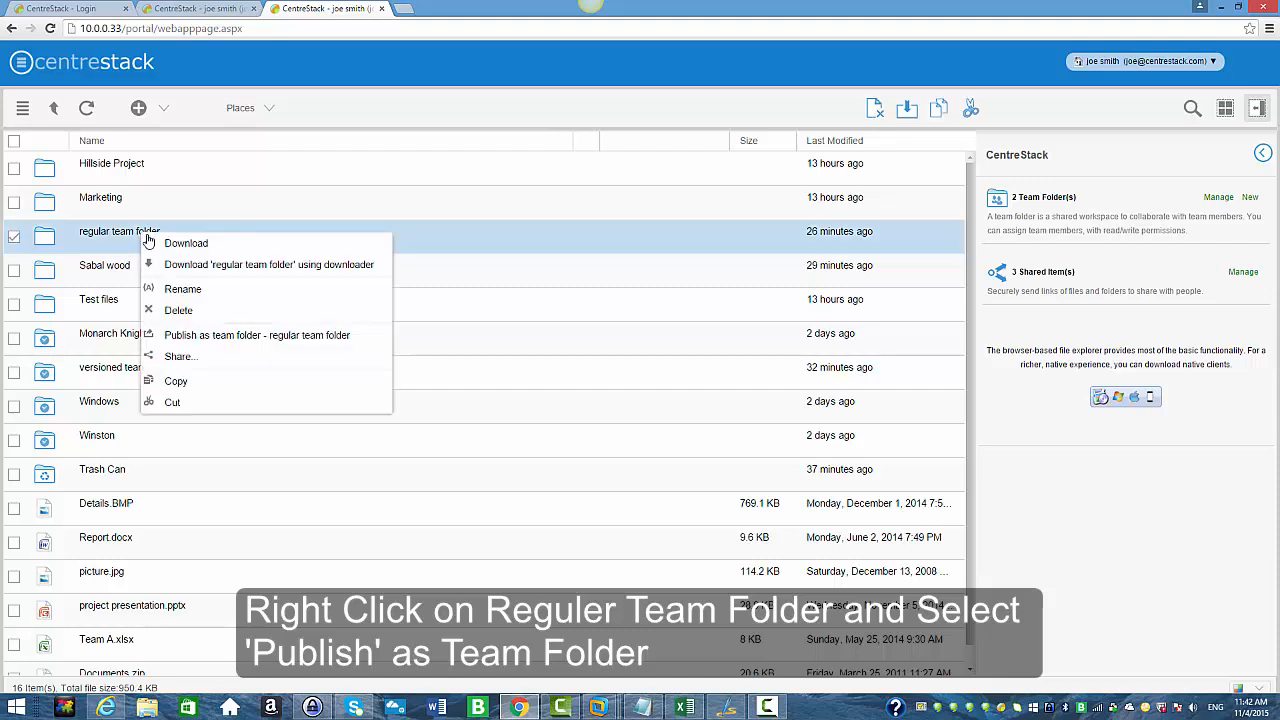
{"action": "left_click", "coordinate": [178, 337]}
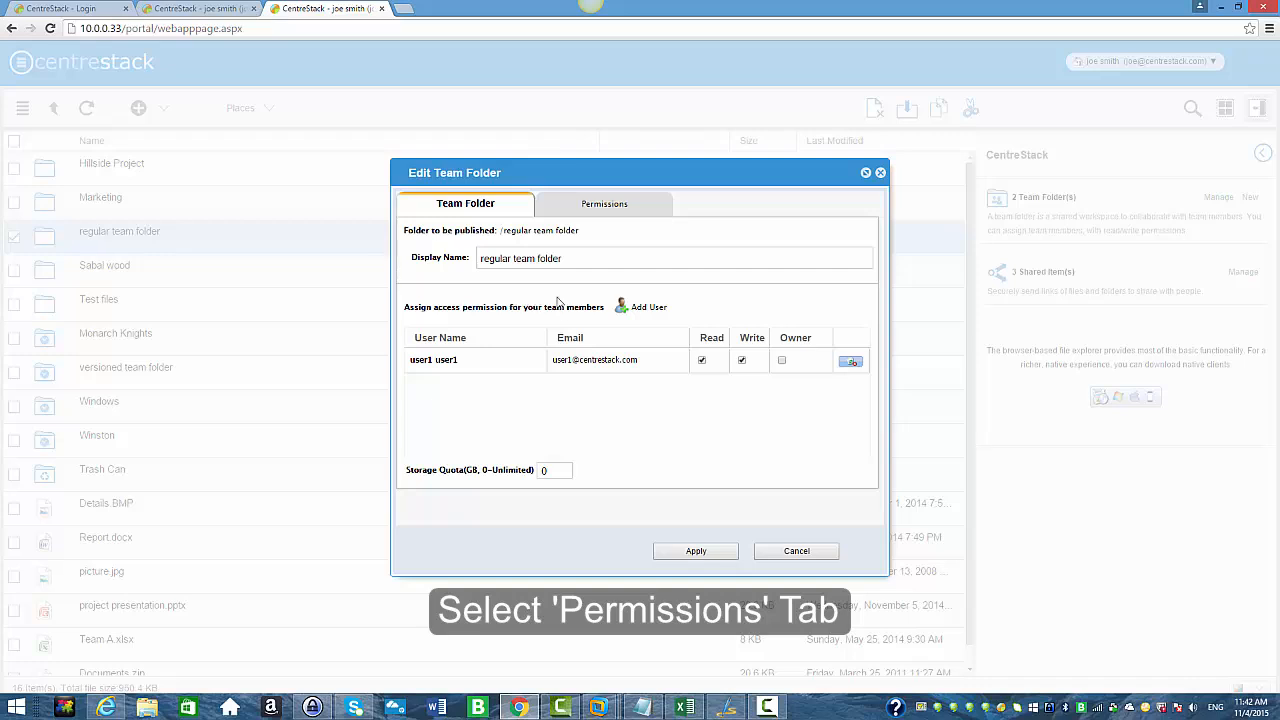
{"action": "left_click", "coordinate": [593, 208]}
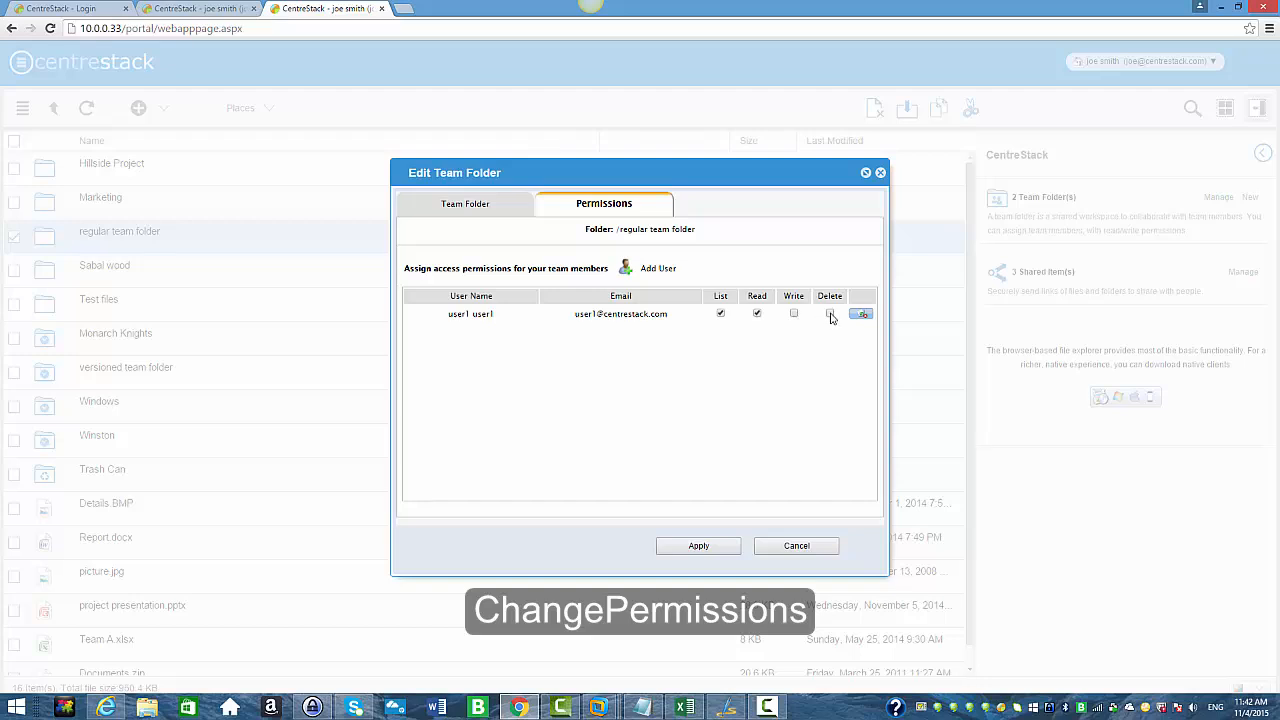
{"action": "left_click", "coordinate": [688, 546]}
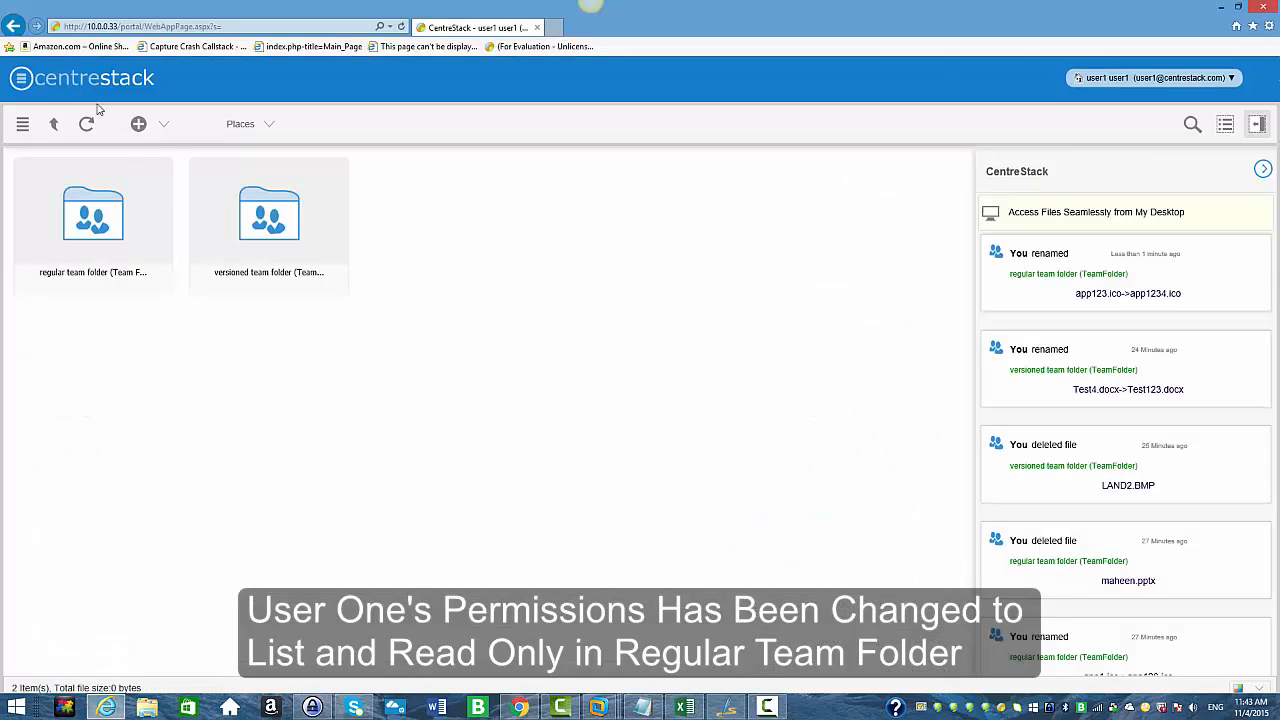
- As user1, confirm Rename, Delete and Cut are greyed out for uploading files and app1234.ico
{"action": "left_click", "coordinate": [86, 123]}
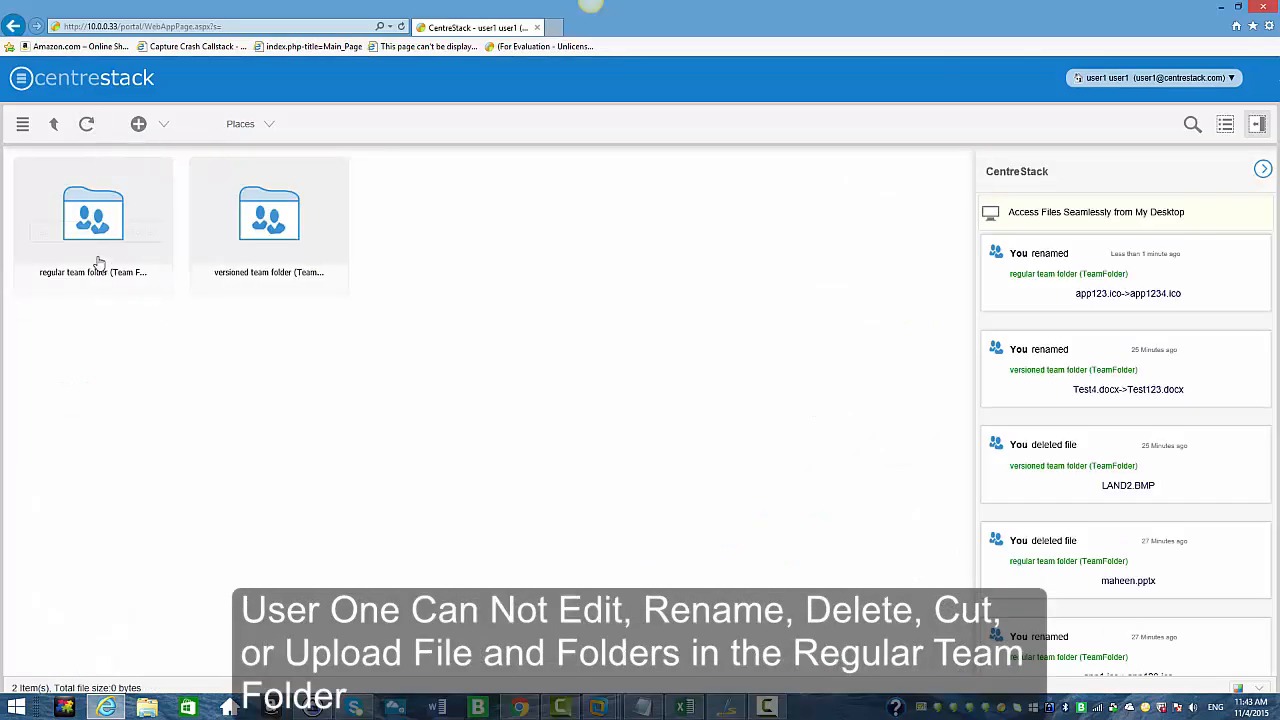
{"action": "left_click", "coordinate": [99, 262]}
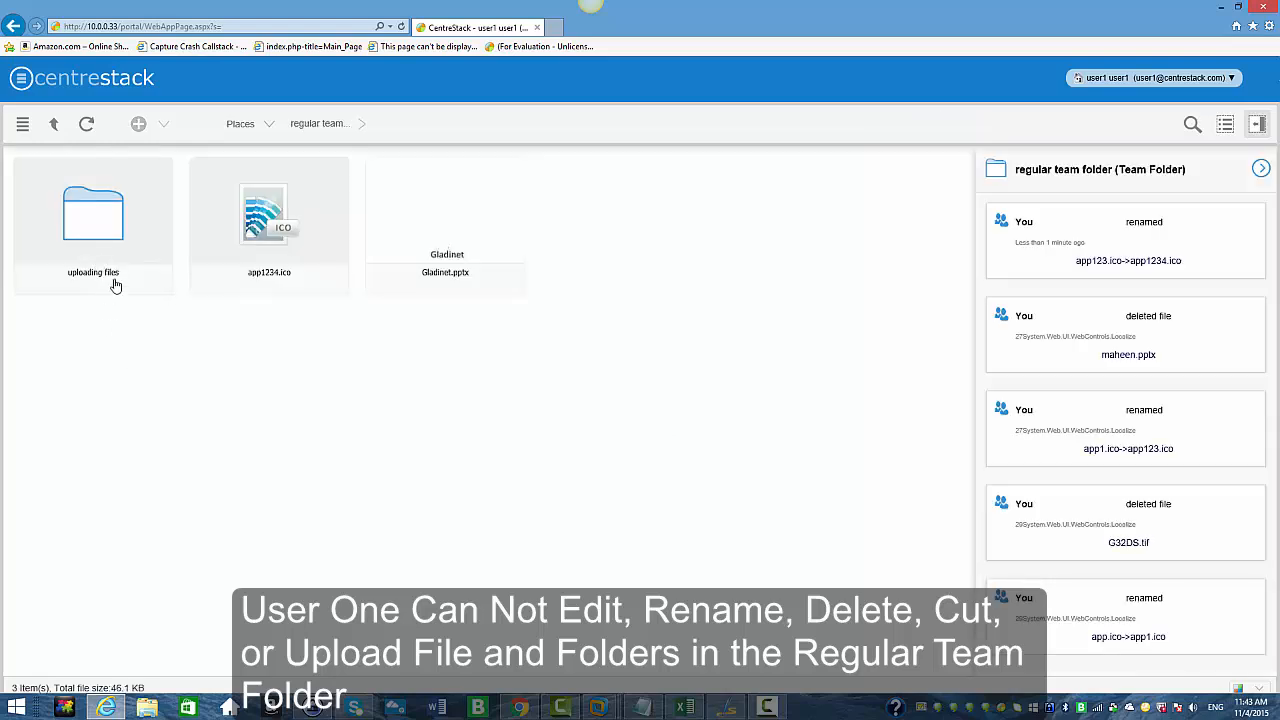
{"action": "right_click", "coordinate": [115, 286]}
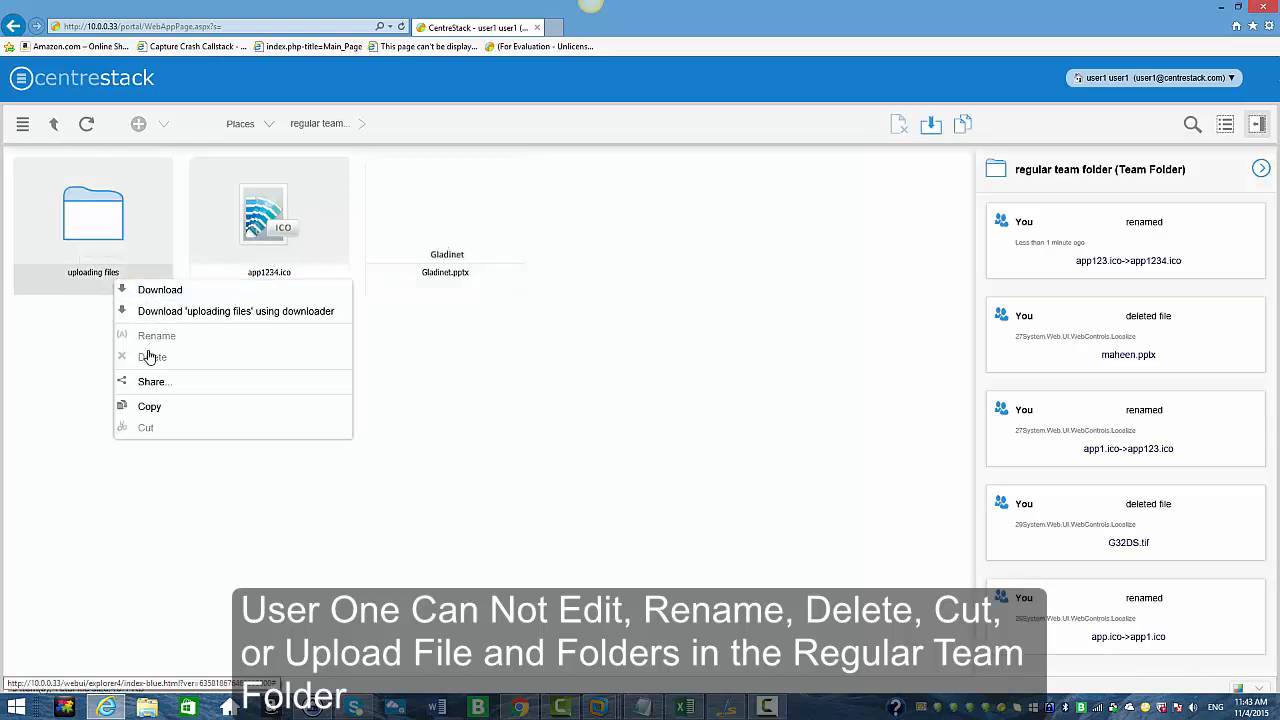
{"action": "left_click", "coordinate": [430, 373]}
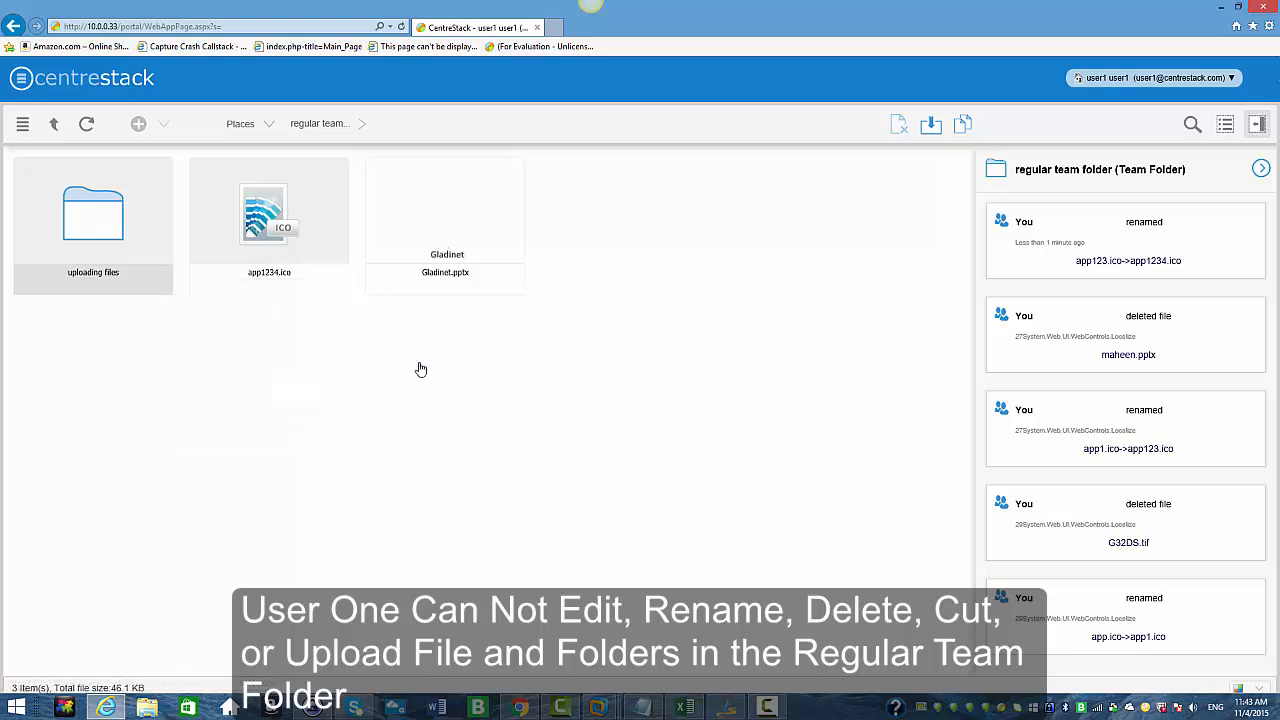
{"action": "right_click", "coordinate": [288, 279]}
{"action": "mouse_move", "coordinate": [337, 284]}
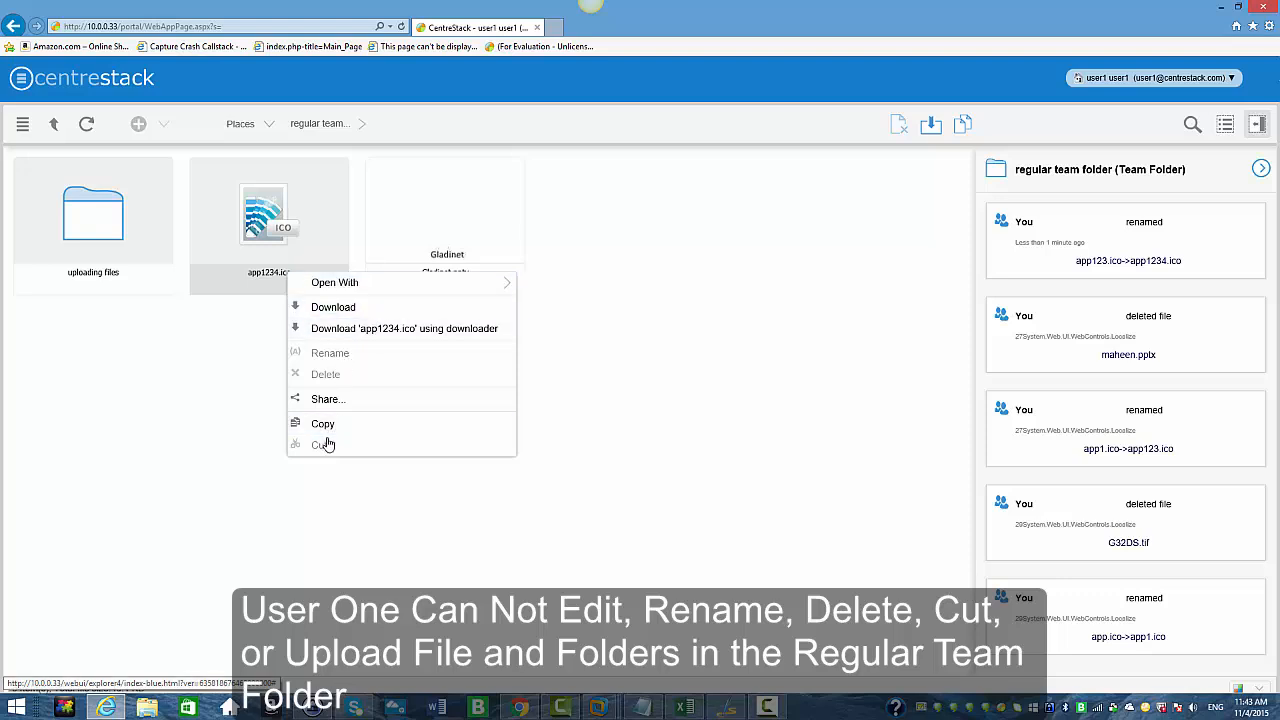
{"action": "left_click", "coordinate": [258, 386]}
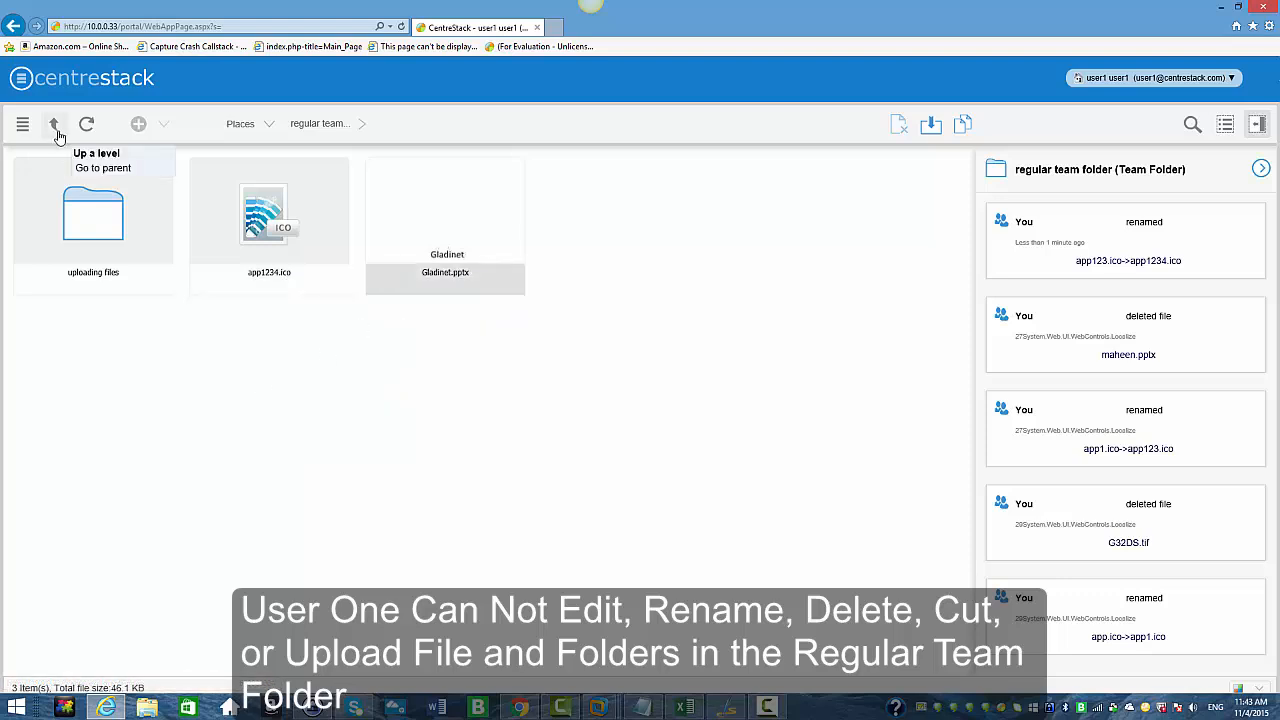
- Return to the team folders list, then open the versioned team folder's Edit Team Folder settings as administrator
{"action": "left_click", "coordinate": [56, 130]}
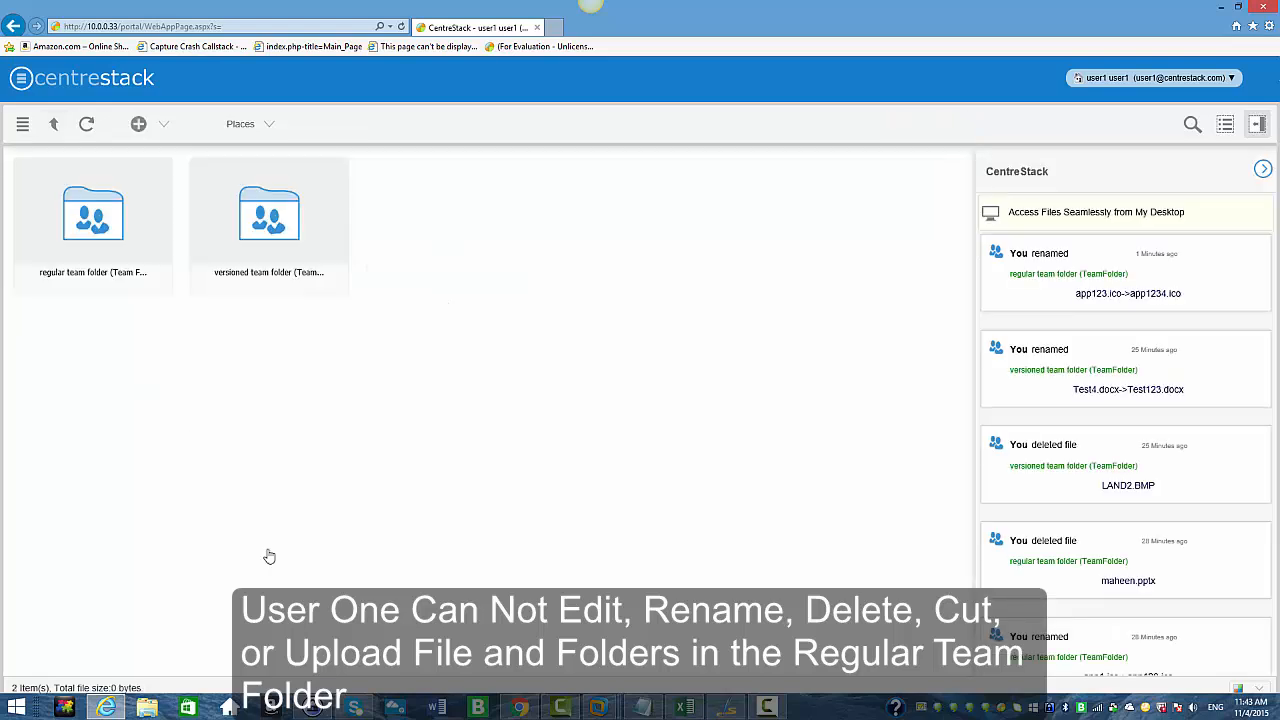
{"action": "left_click", "coordinate": [519, 708]}
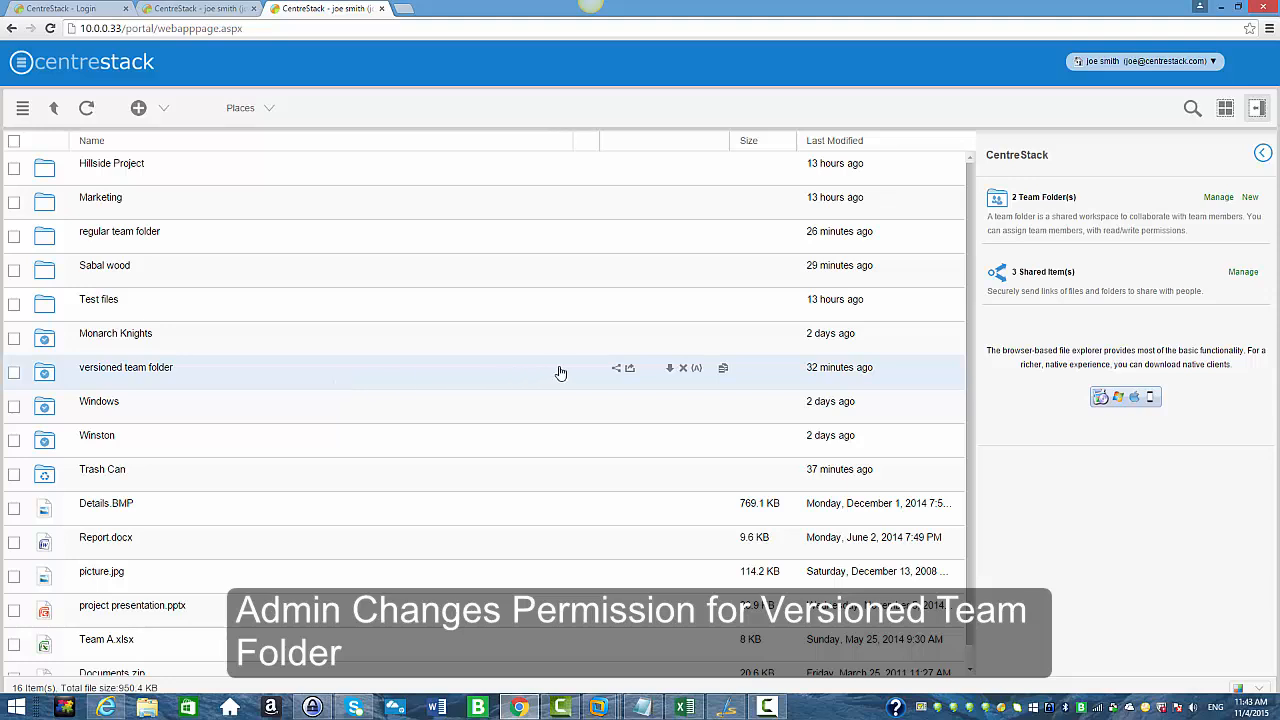
{"action": "left_click", "coordinate": [630, 372]}
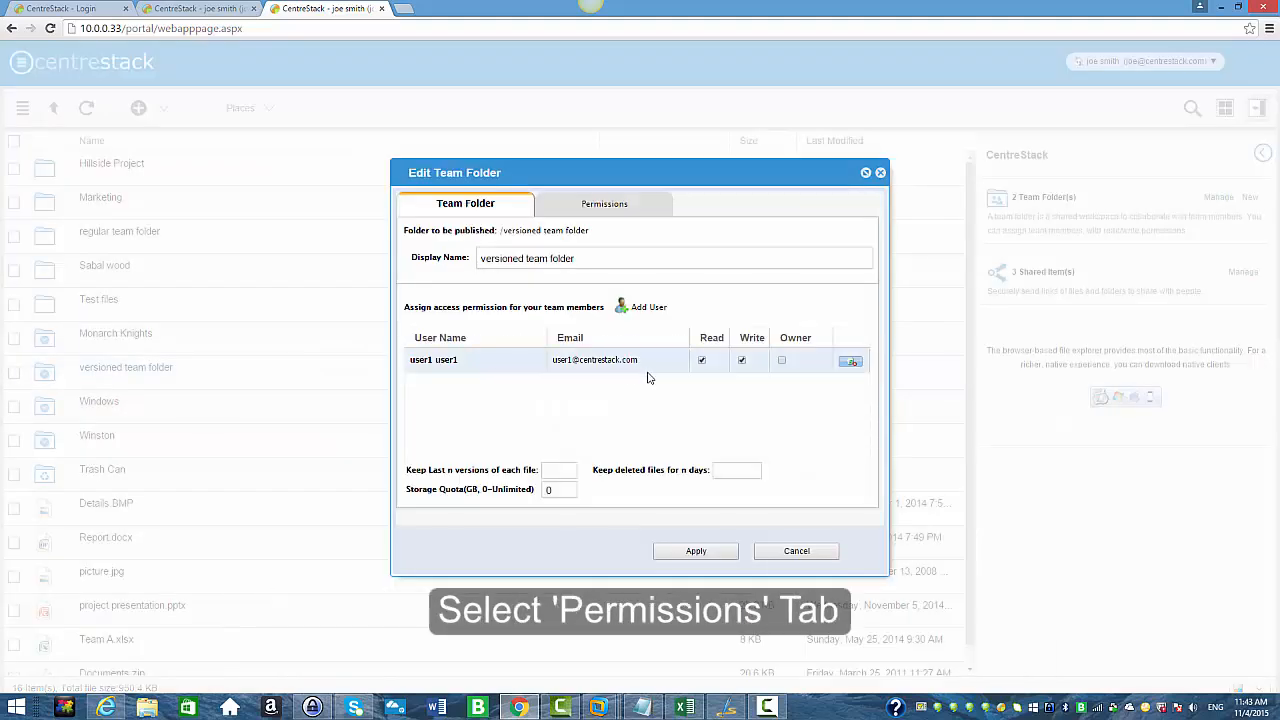
- Keep user1's List, Read and Write on 'versioned team folder' with Delete unchecked, and apply
{"action": "left_click", "coordinate": [605, 205]}
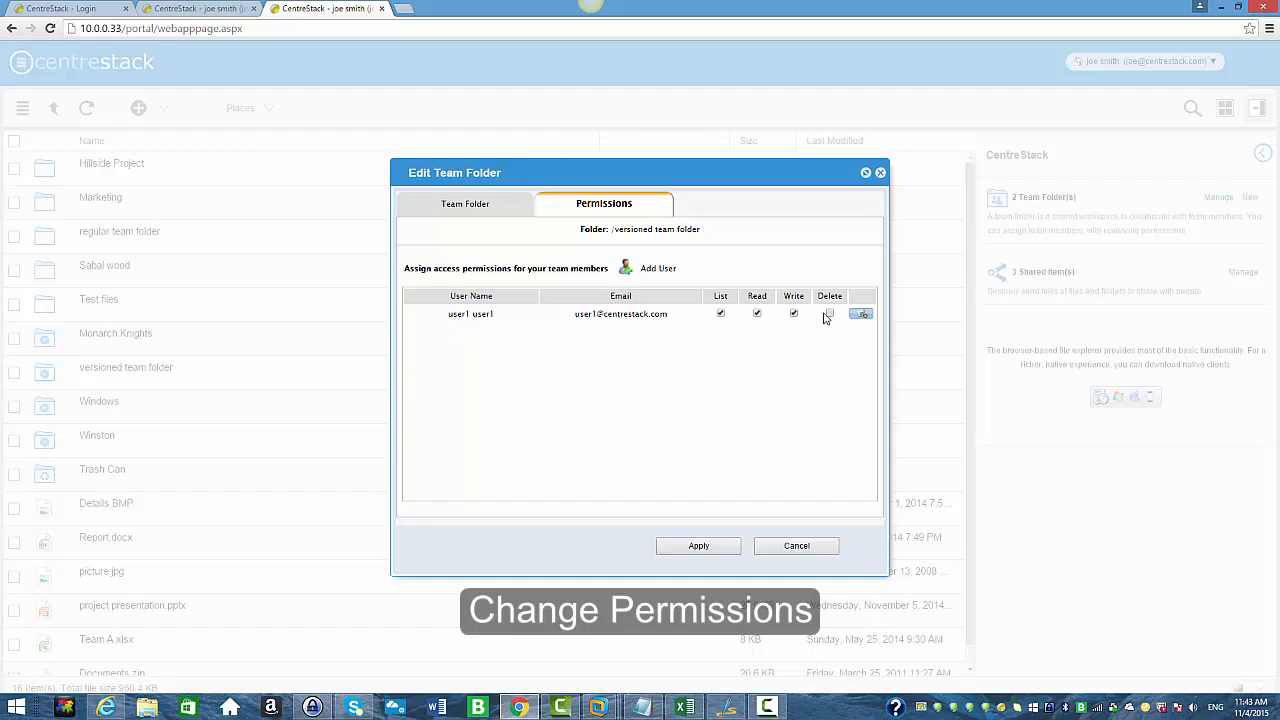
{"action": "left_click", "coordinate": [709, 551]}
- As user1, open 'versioned team folder' and try renaming sabal wood to 'sabal wood 123', which is denied
{"action": "left_click", "coordinate": [106, 707]}
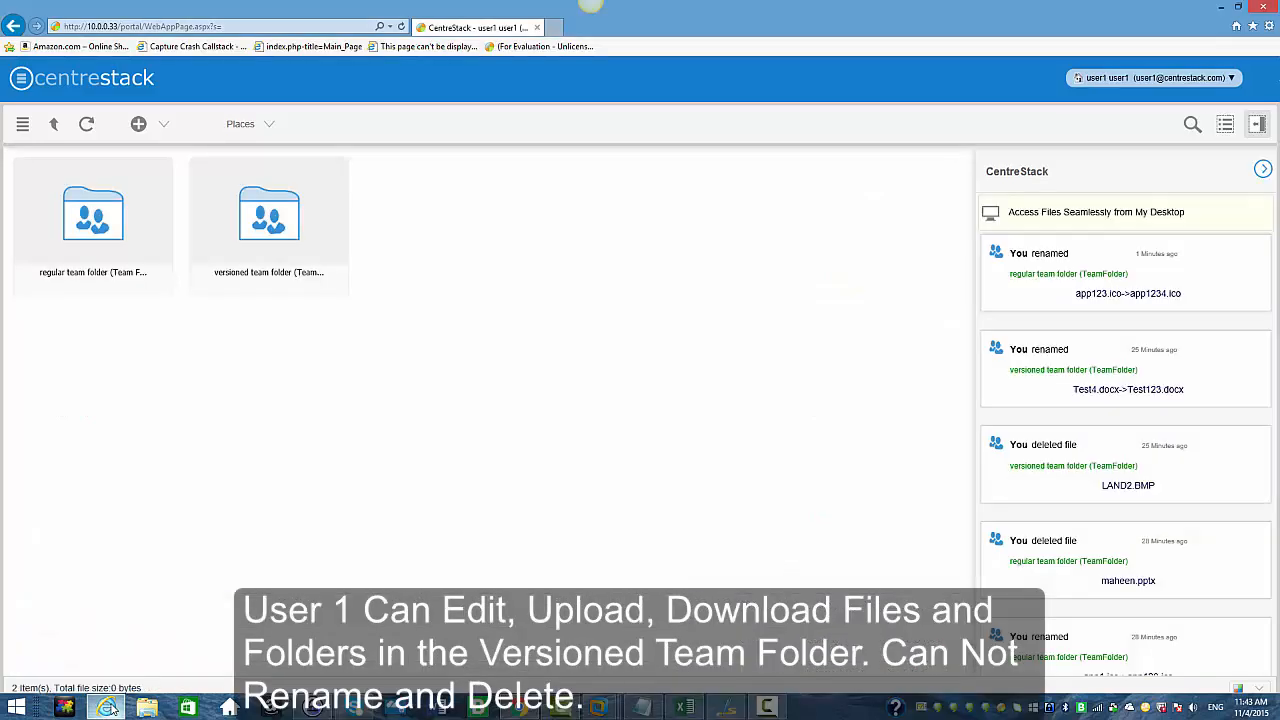
{"action": "left_click", "coordinate": [277, 270]}
{"action": "double_click", "coordinate": [278, 271]}
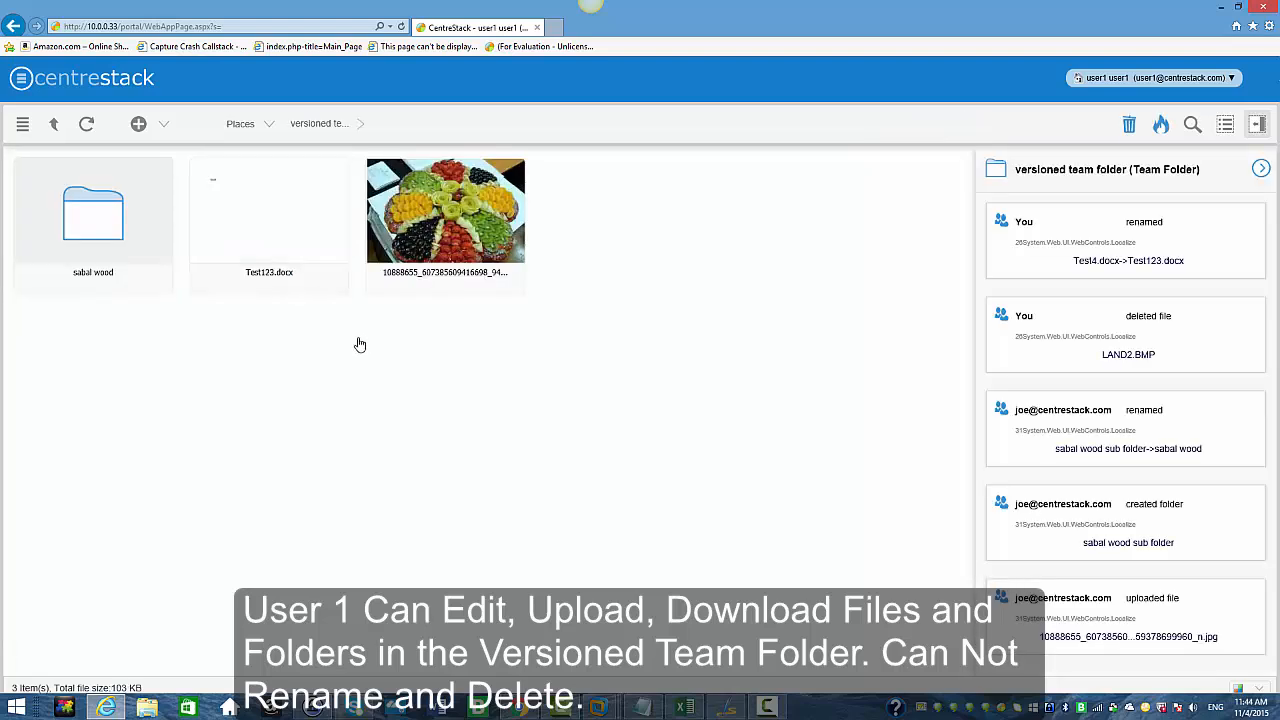
{"action": "right_click", "coordinate": [137, 282]}
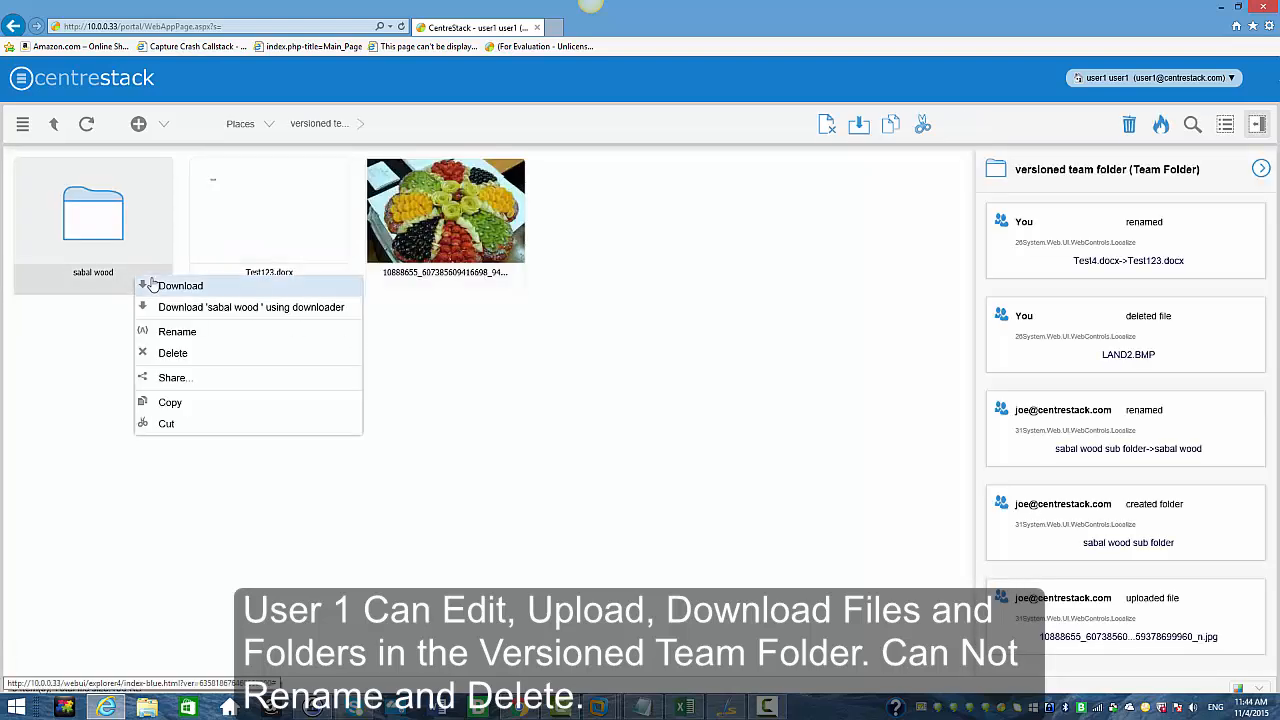
{"action": "left_click", "coordinate": [177, 332]}
{"action": "left_click", "coordinate": [99, 276]}
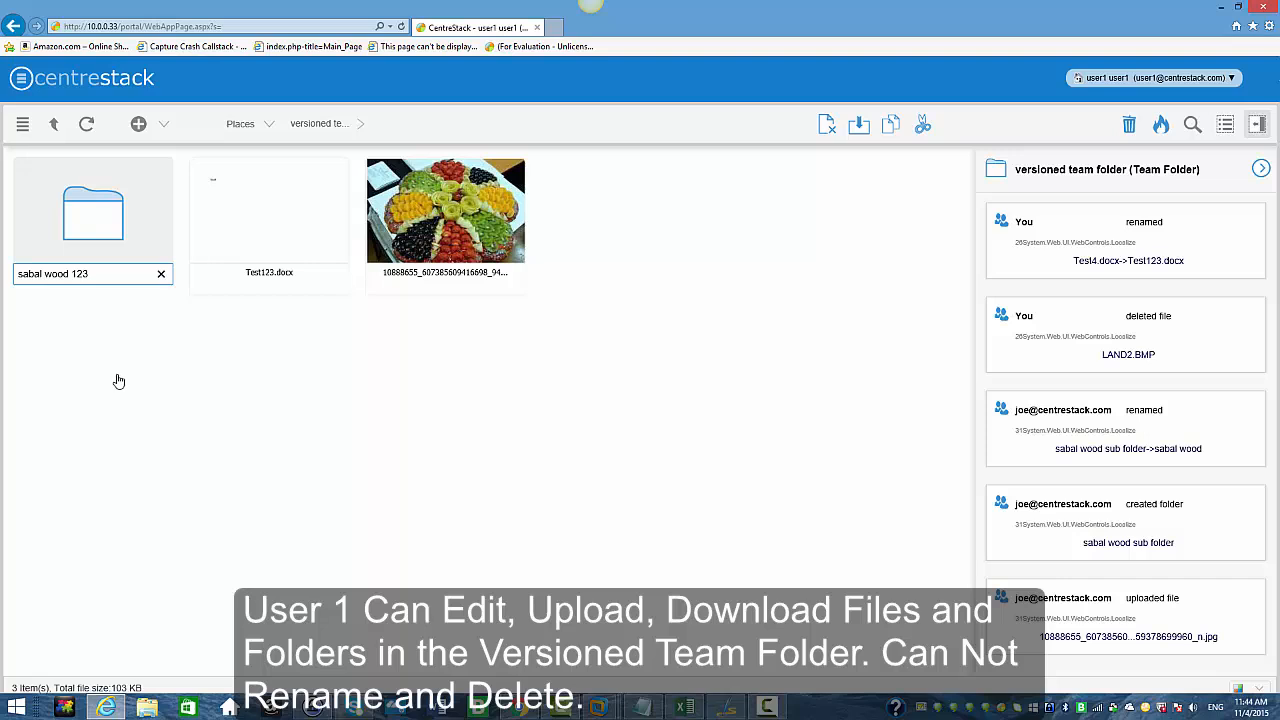
{"action": "key", "text": "Return"}
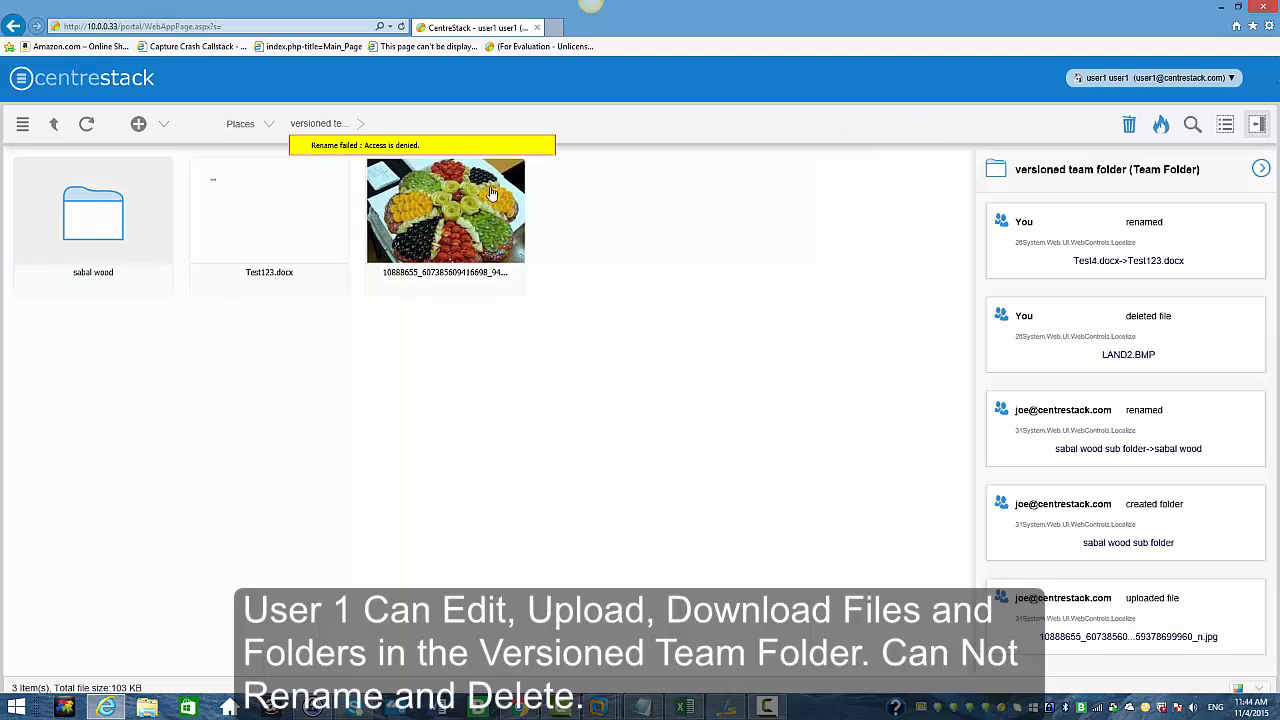
- Try renaming Test123.docx to Test12345.docx, which is denied, and recheck its actions
{"action": "right_click", "coordinate": [258, 278]}
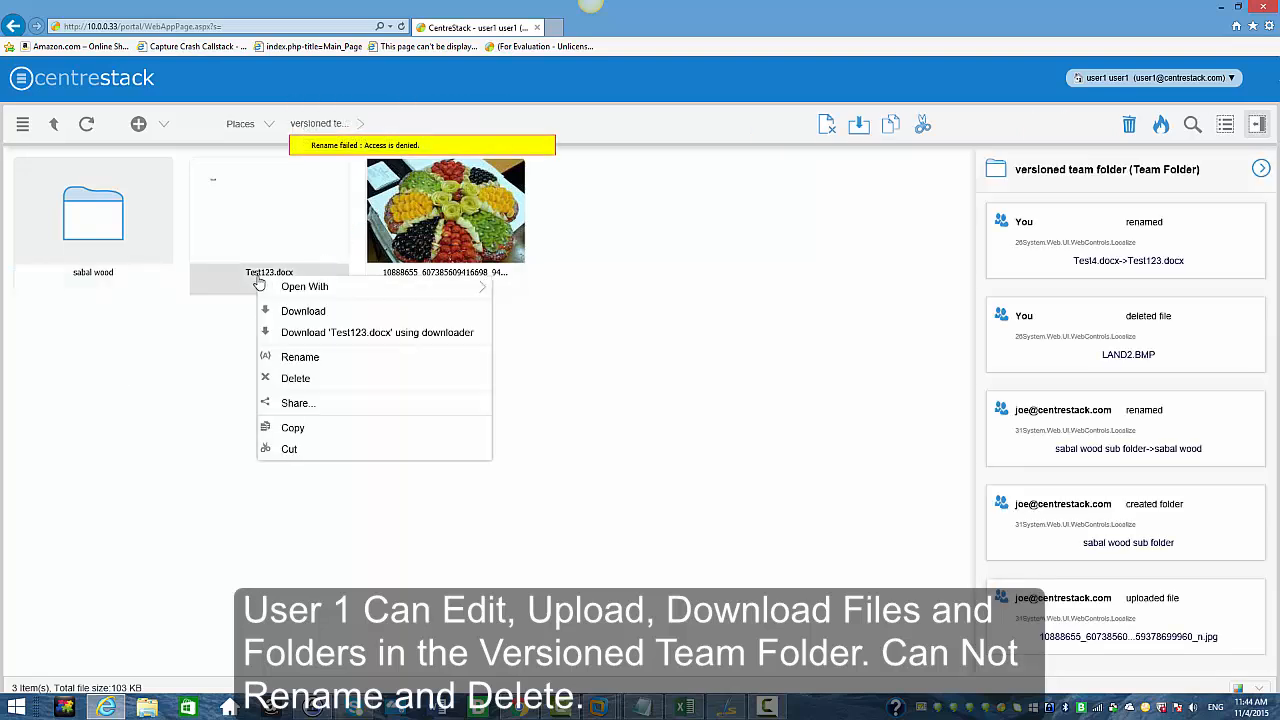
{"action": "left_click", "coordinate": [300, 357]}
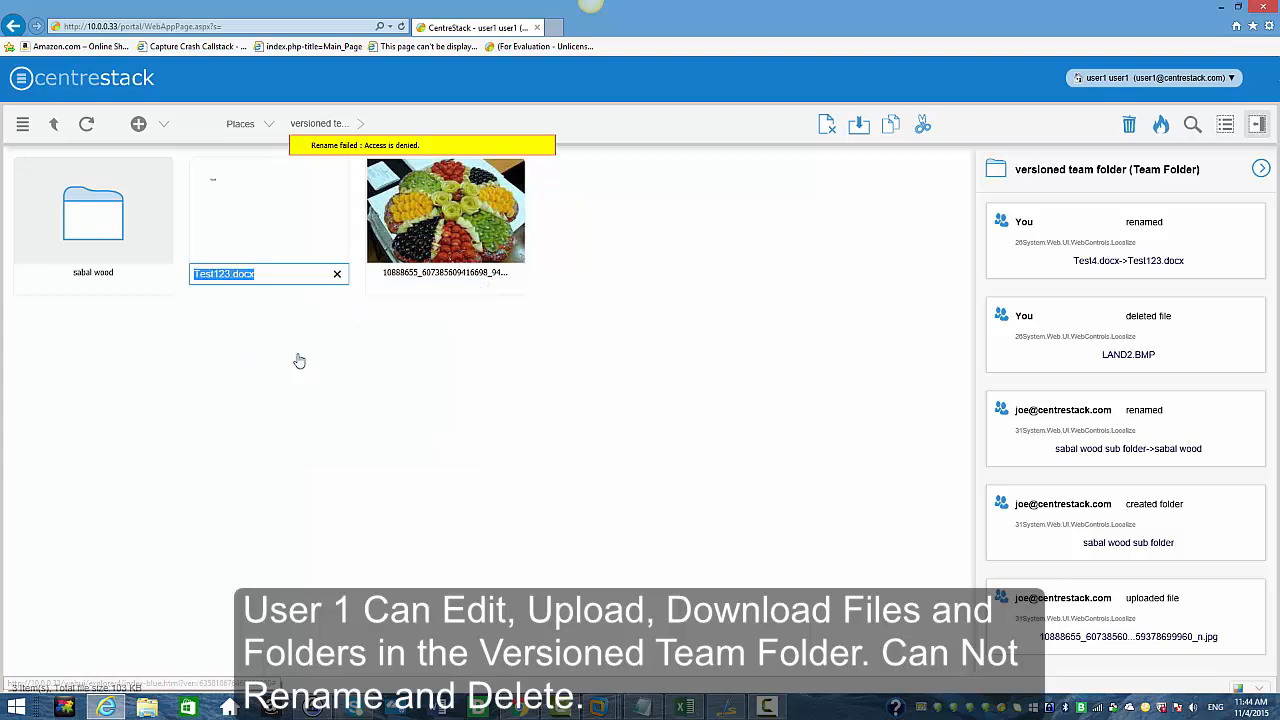
{"action": "left_click", "coordinate": [231, 276]}
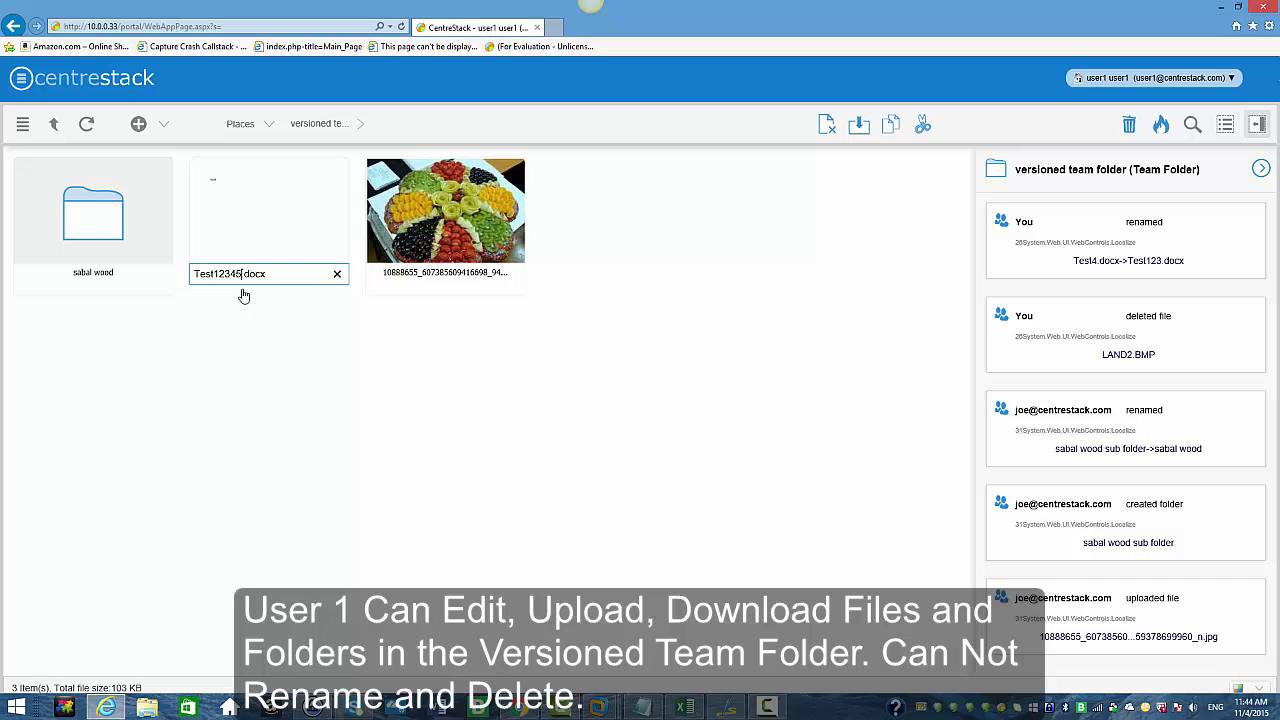
{"action": "left_click", "coordinate": [267, 400]}
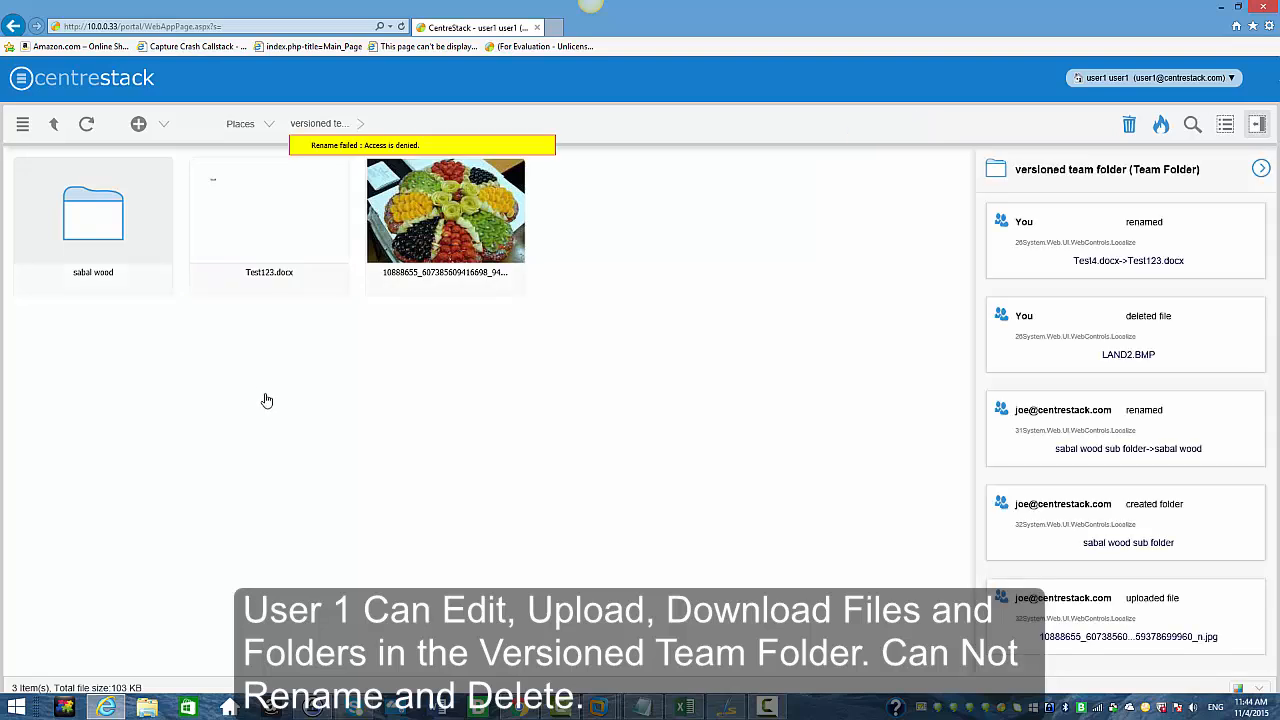
{"action": "right_click", "coordinate": [240, 283]}
{"action": "mouse_move", "coordinate": [269, 286]}
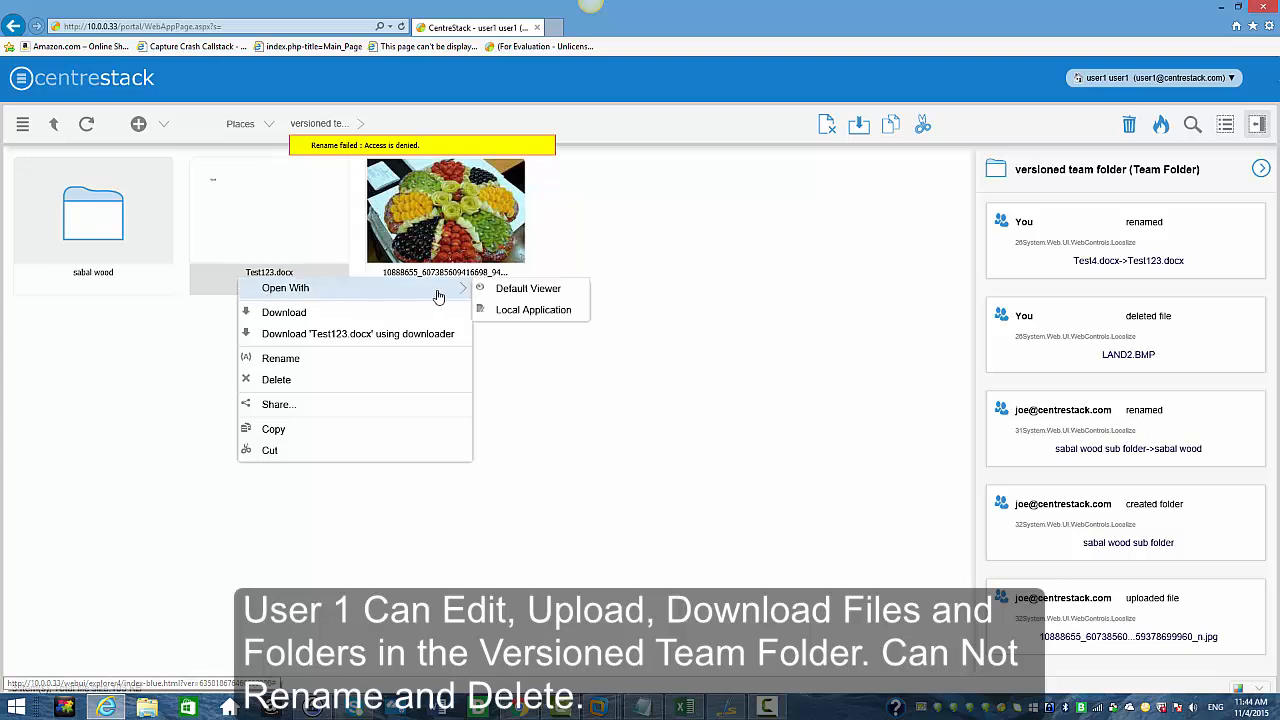
{"action": "left_click", "coordinate": [530, 310]}
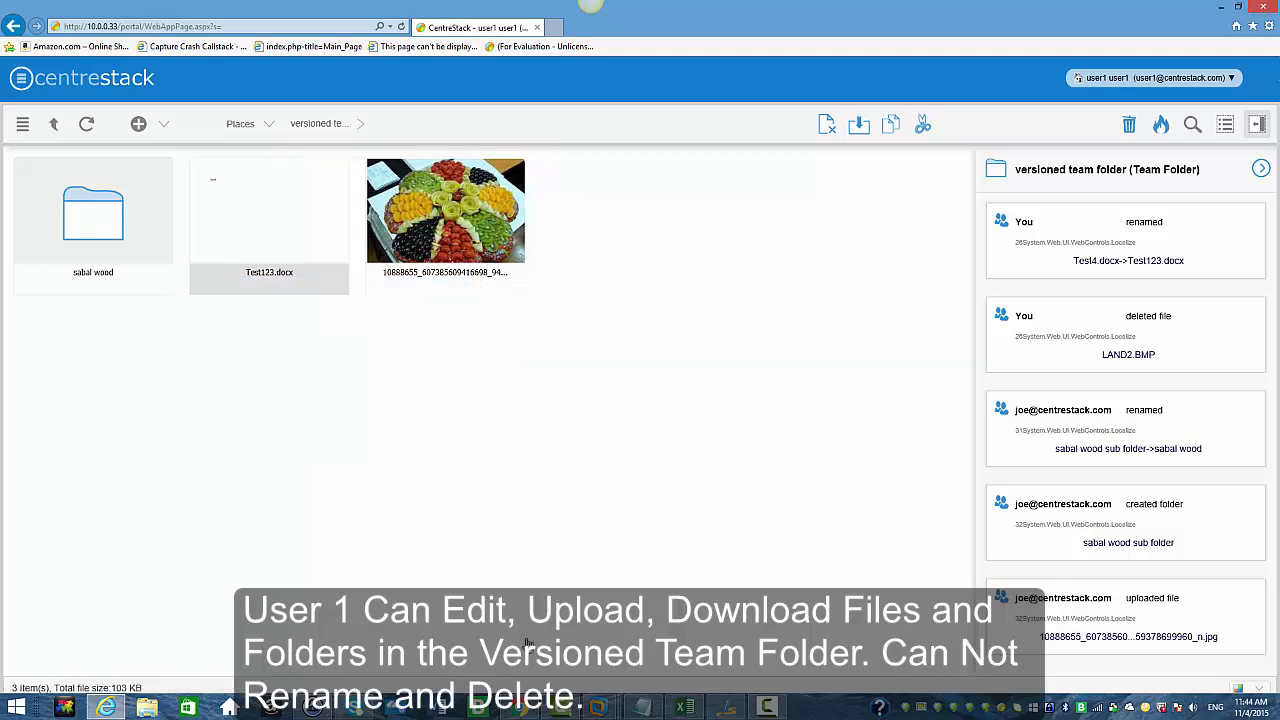
- As administrator, add user2 to the regular team folder with Read and Write access and apply
{"action": "left_click", "coordinate": [519, 708]}
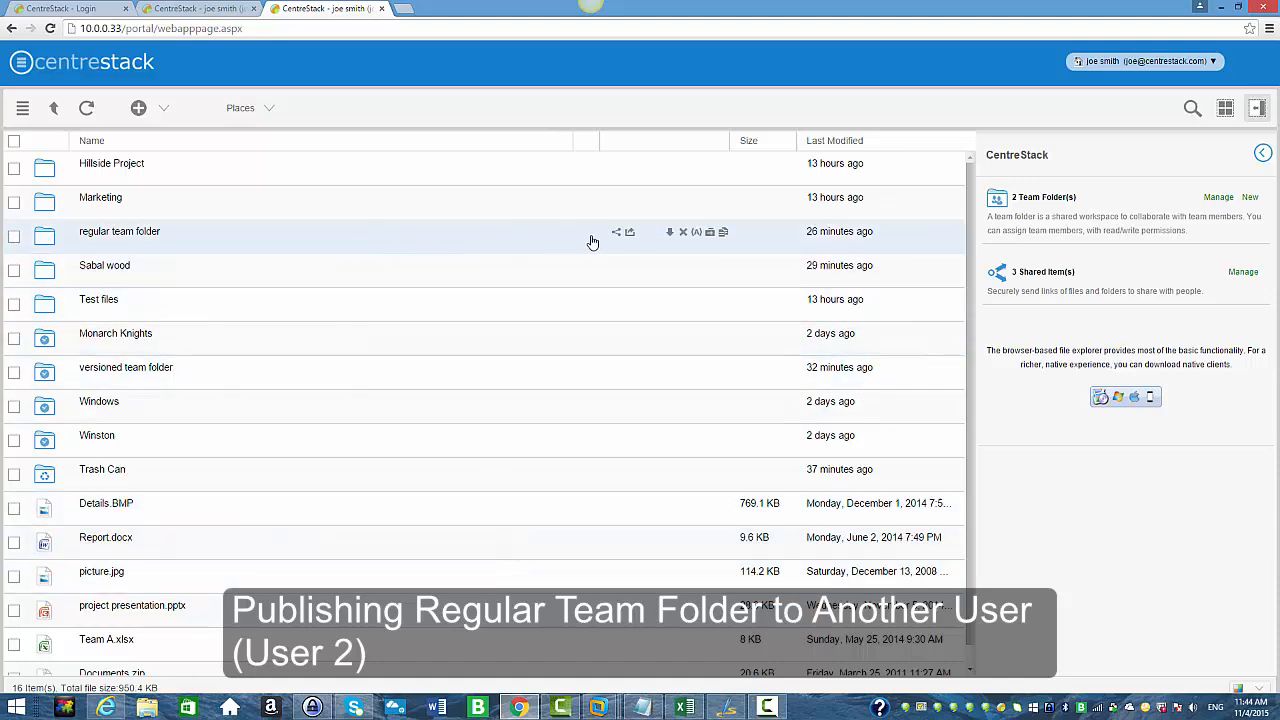
{"action": "left_click", "coordinate": [628, 235]}
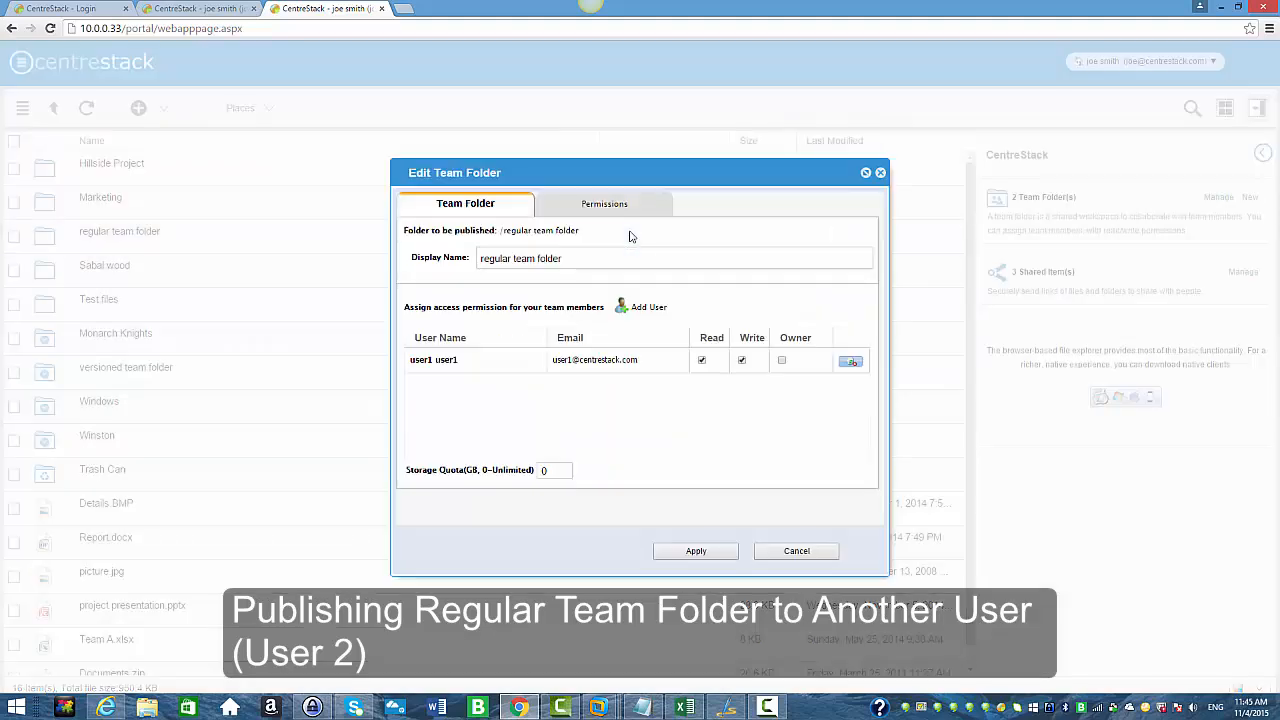
{"action": "left_click", "coordinate": [649, 307]}
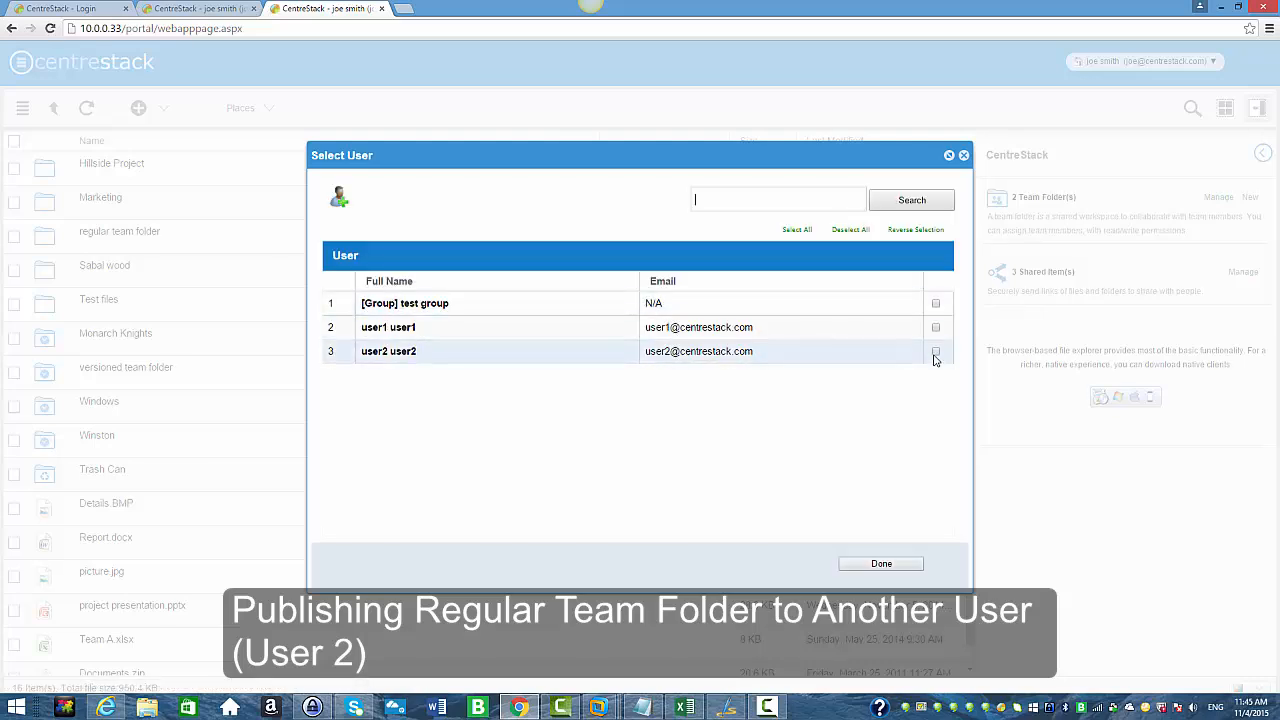
{"action": "left_click", "coordinate": [936, 355]}
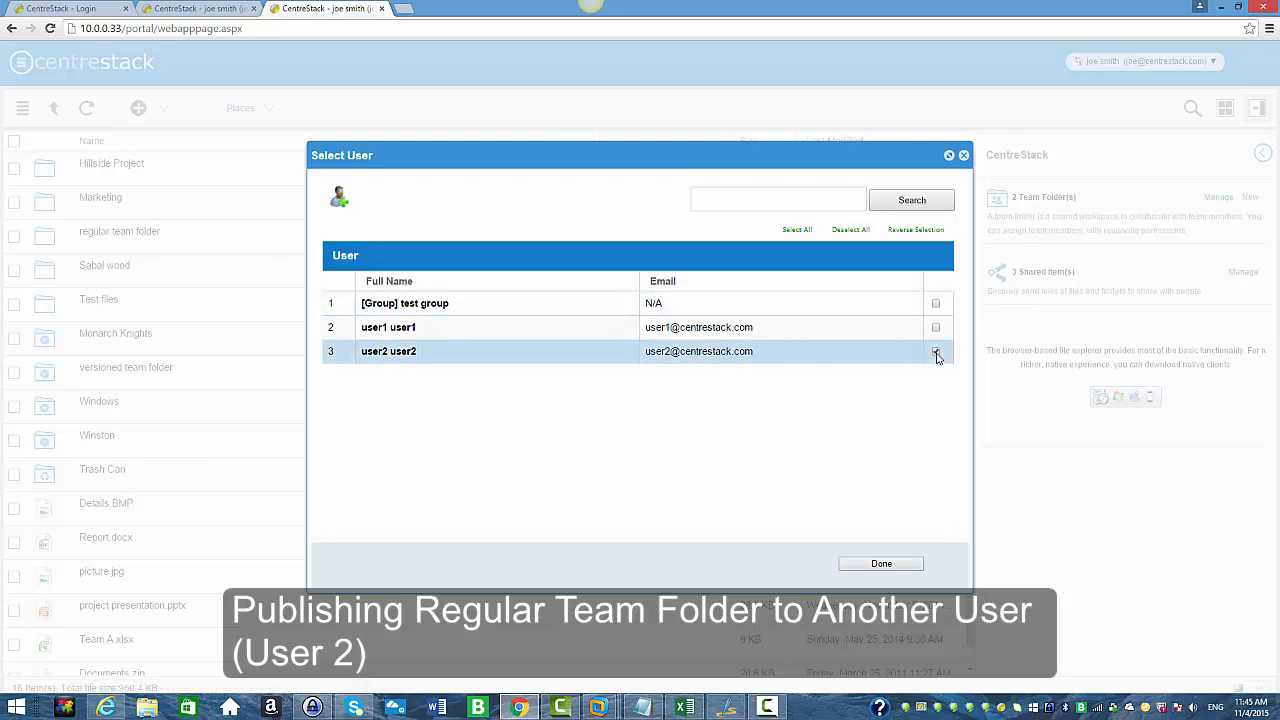
{"action": "left_click", "coordinate": [872, 563]}
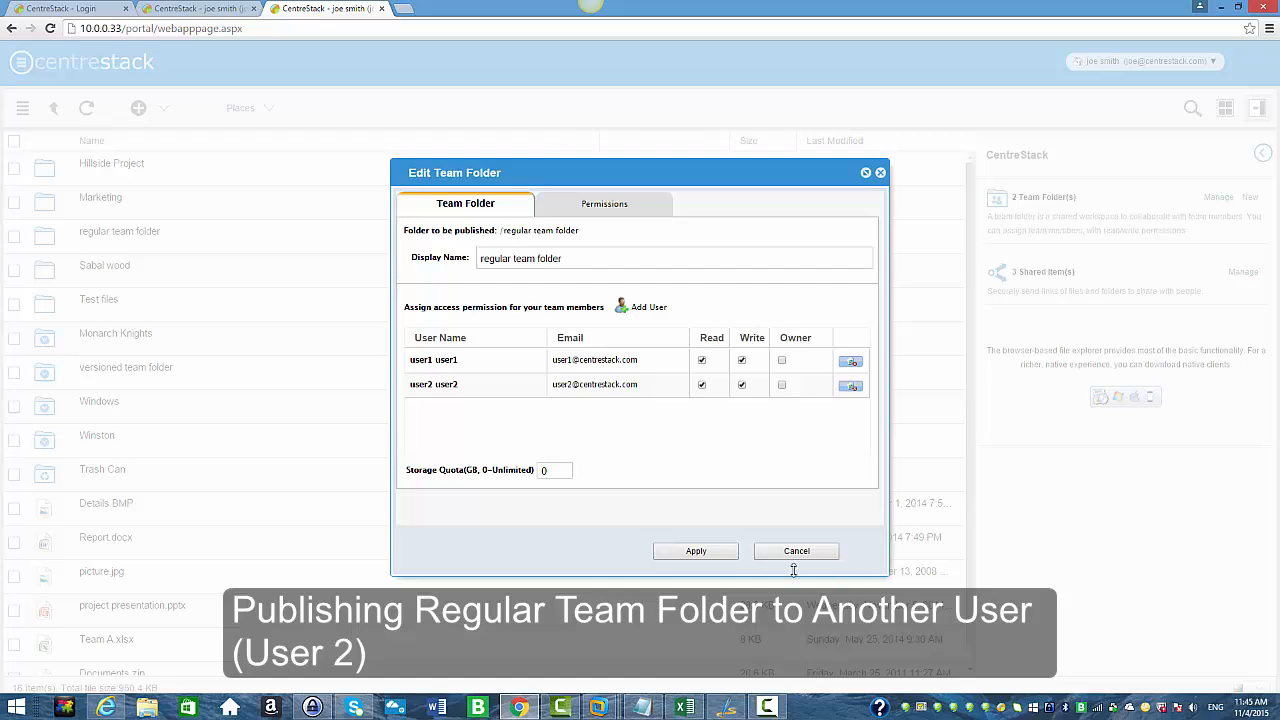
{"action": "left_click", "coordinate": [714, 553]}
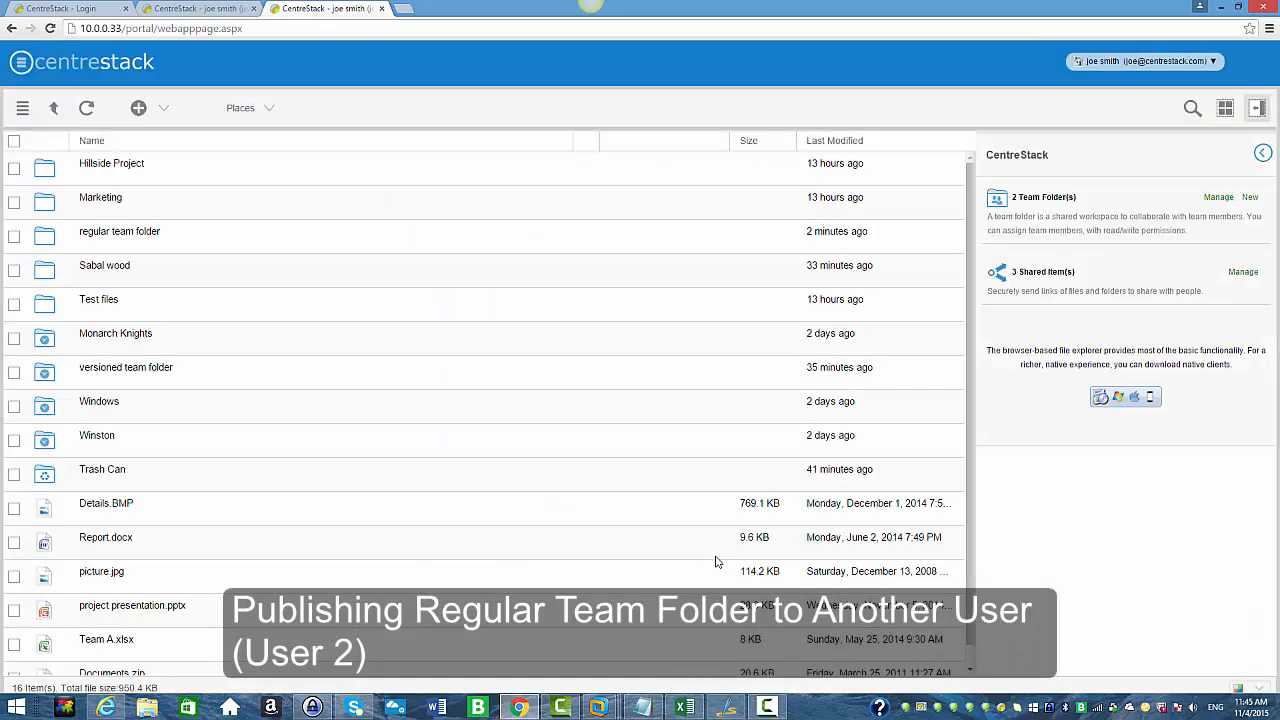
- Add user2 on the regular team folder's Permissions tab, then start entering user2's sign-in name
{"action": "mouse_move", "coordinate": [623, 237]}
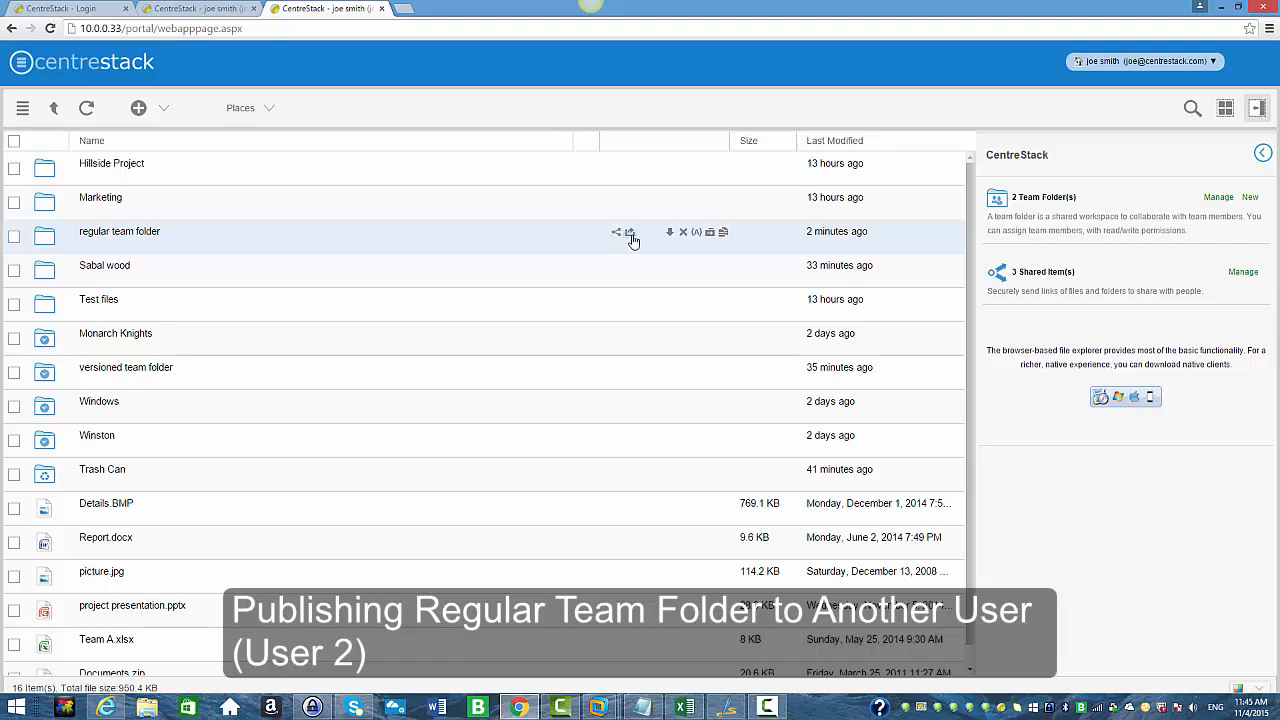
{"action": "left_click", "coordinate": [631, 236]}
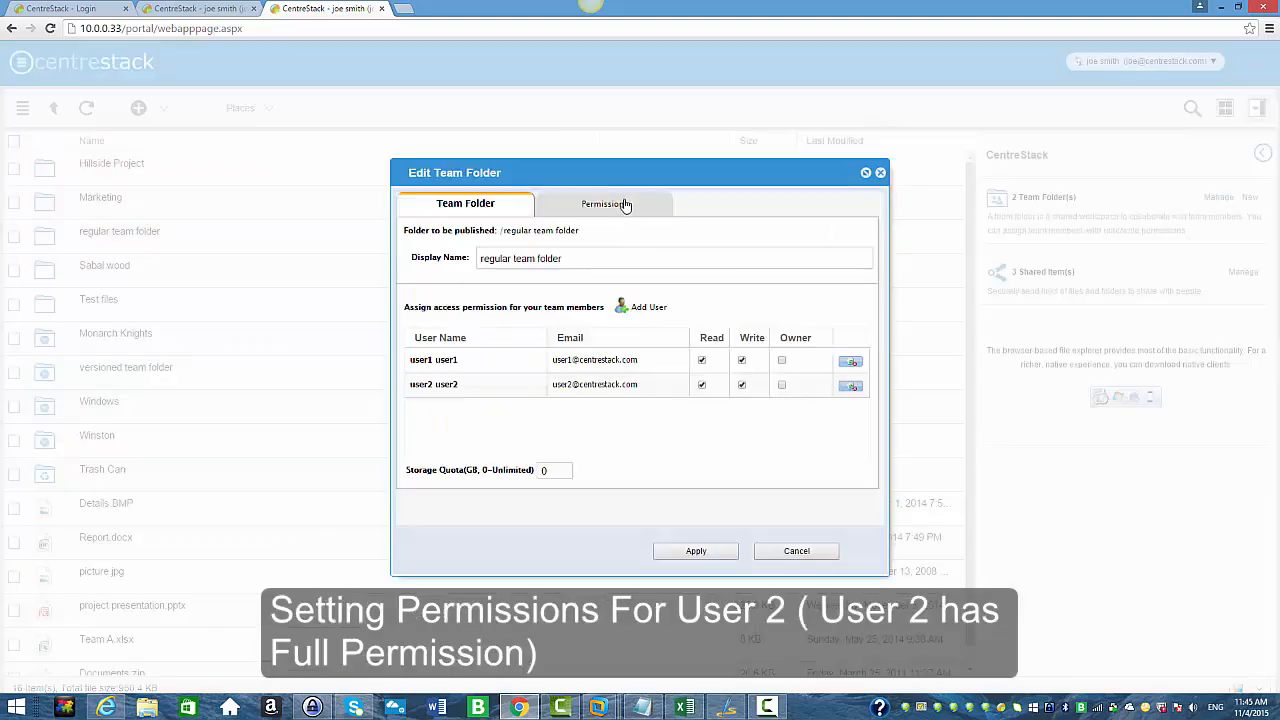
{"action": "left_click", "coordinate": [625, 205]}
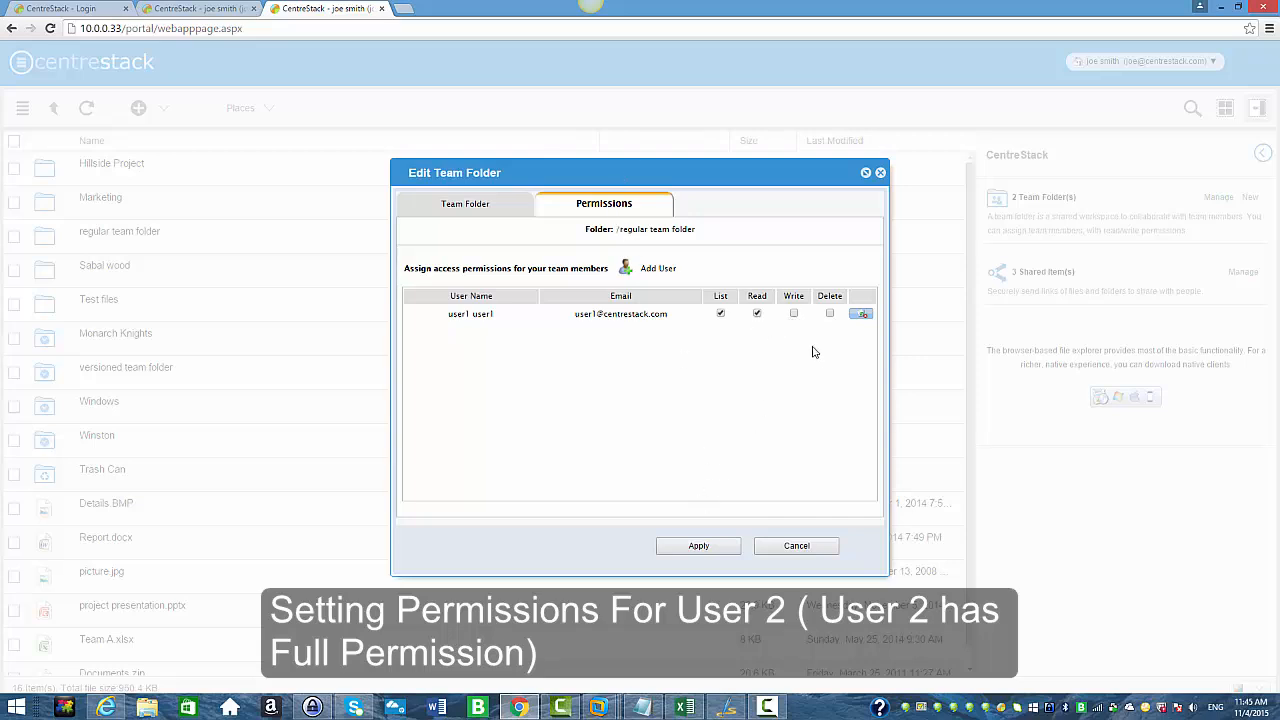
{"action": "left_click", "coordinate": [647, 276]}
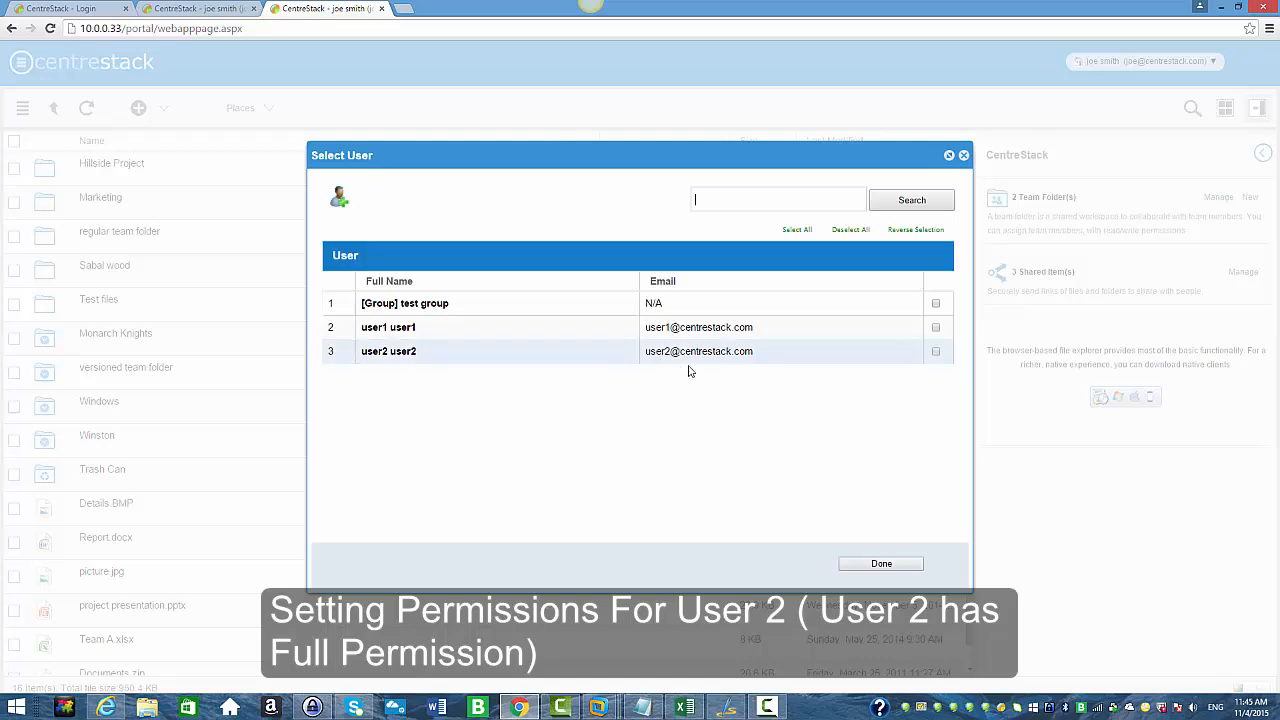
{"action": "left_click", "coordinate": [937, 354]}
{"action": "left_click", "coordinate": [882, 563]}
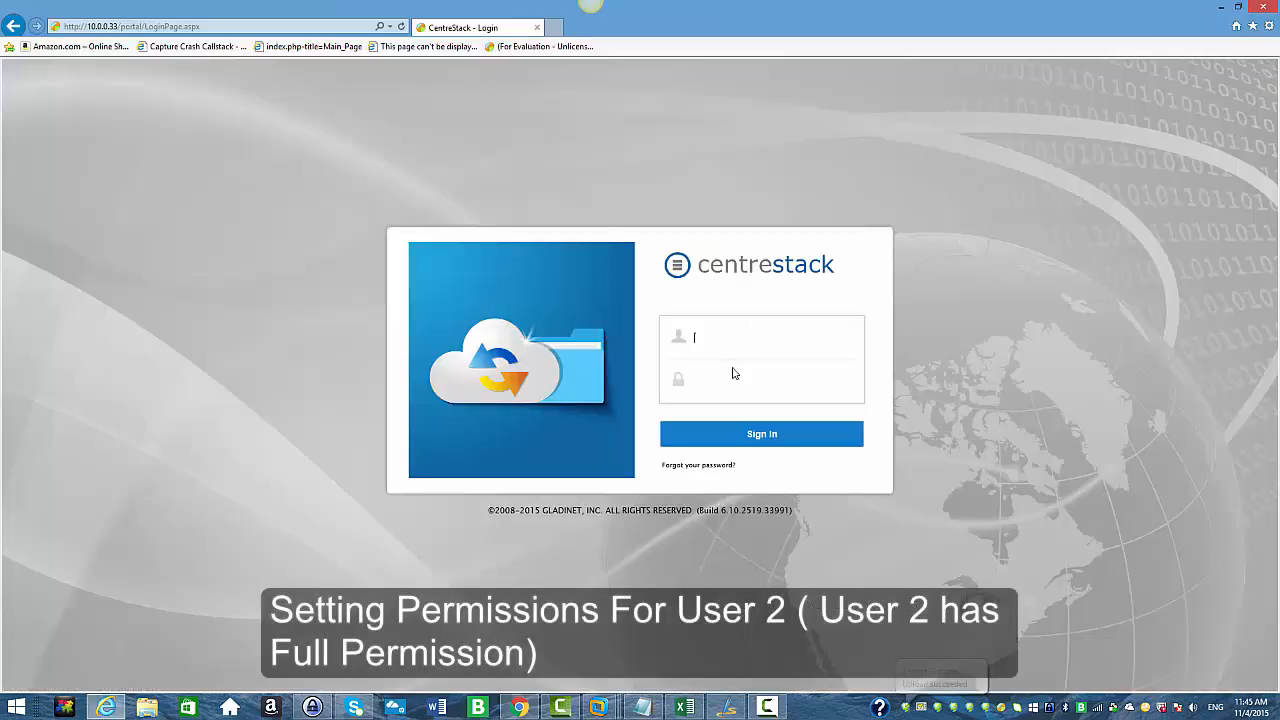
{"action": "type", "text": "user2@ce"}
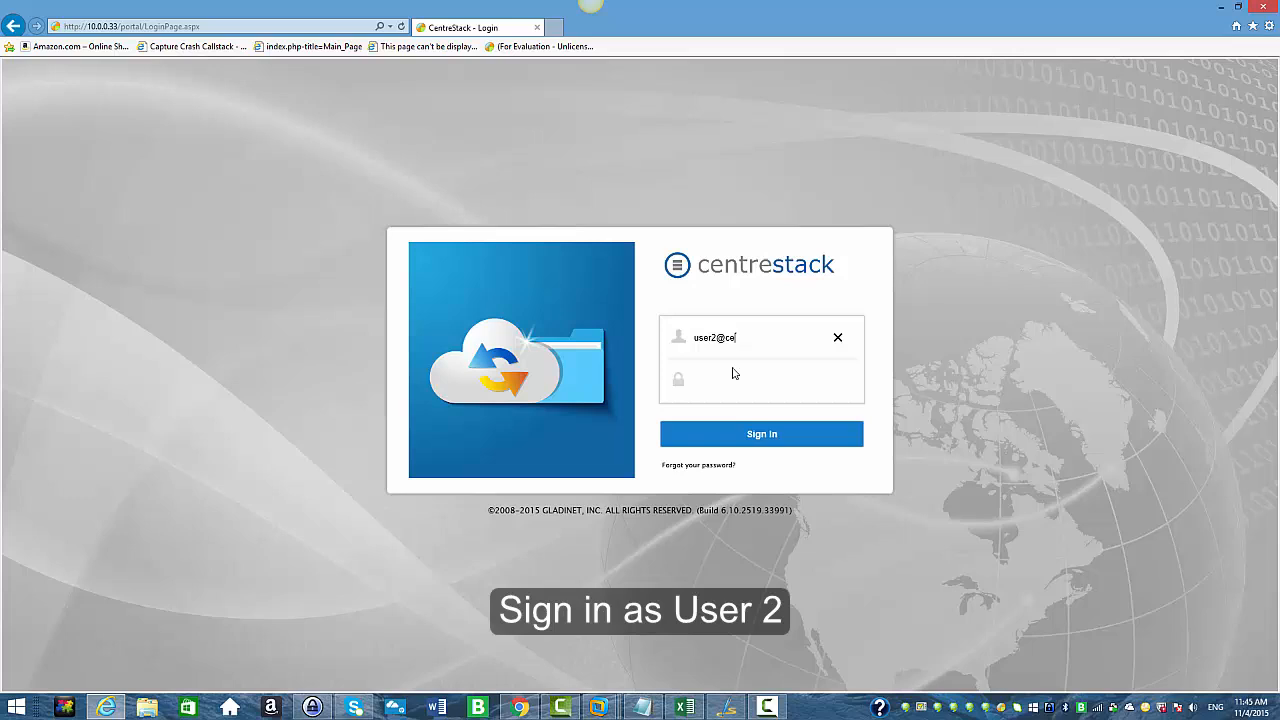
- Sign in as user2, open the regular team folder, and check actions on 'uploading files' and app1234.ico
{"action": "left_click", "coordinate": [783, 436]}
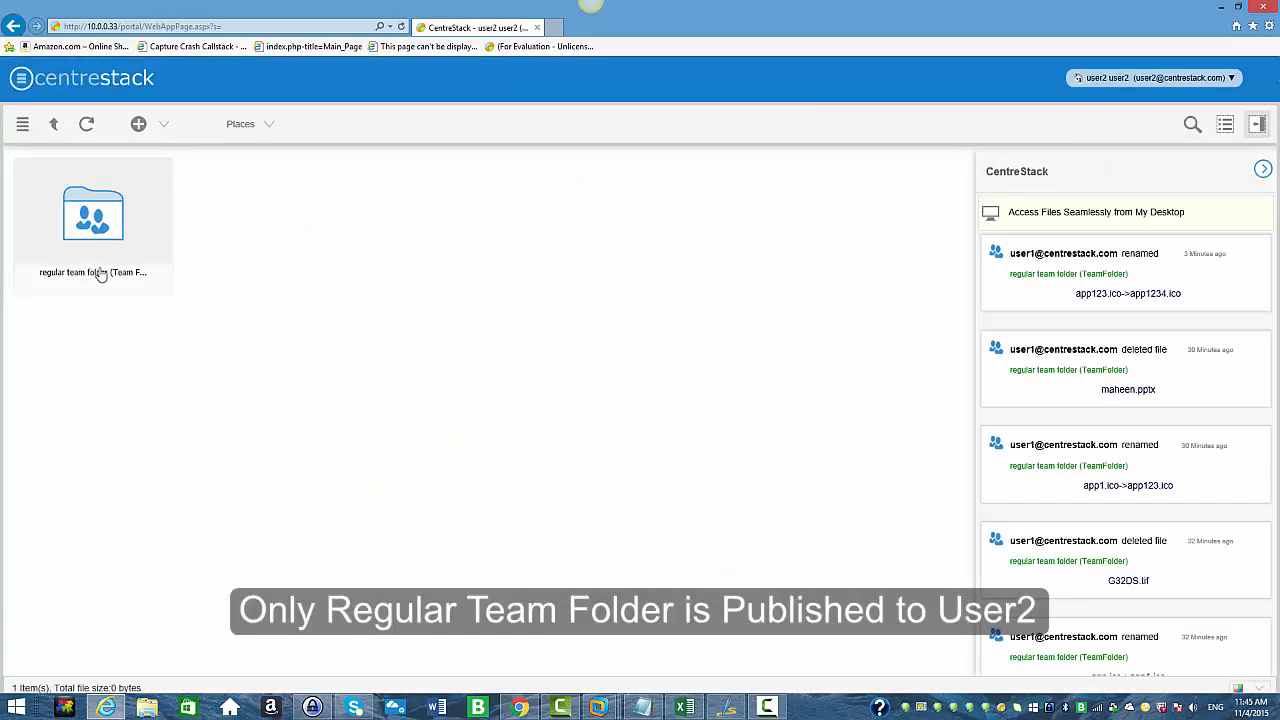
{"action": "double_click", "coordinate": [100, 274]}
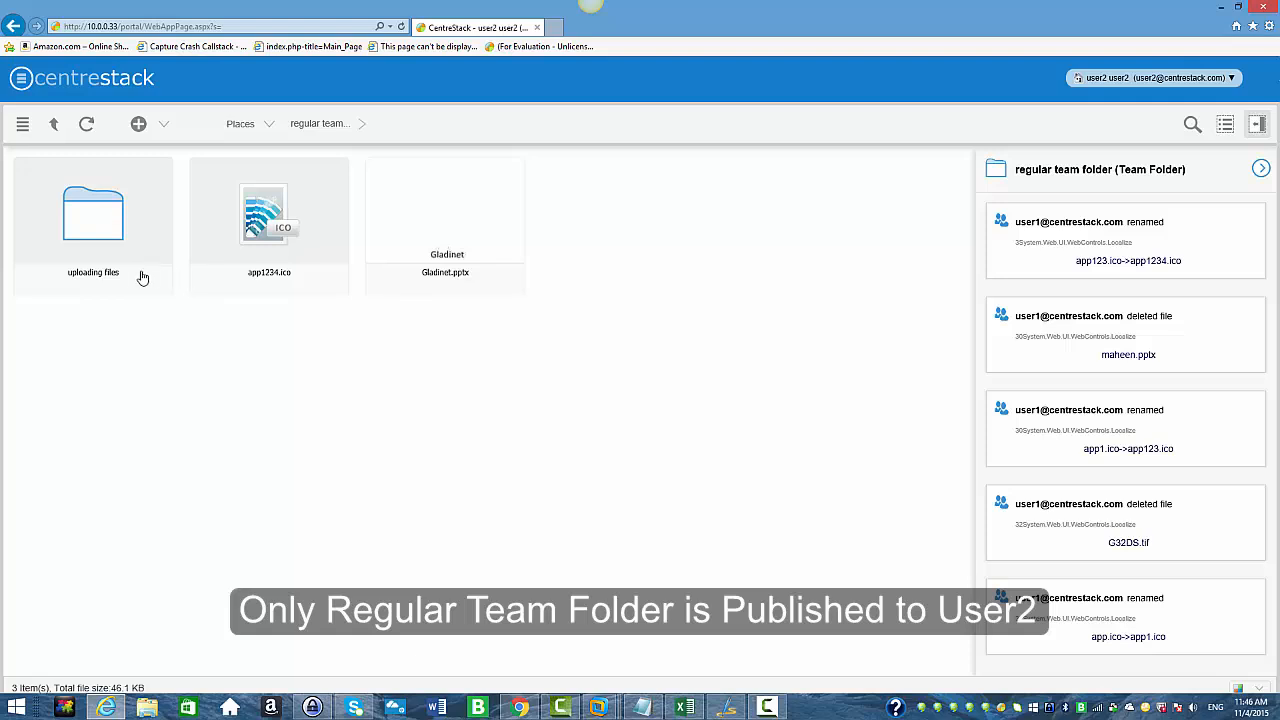
{"action": "right_click", "coordinate": [115, 278]}
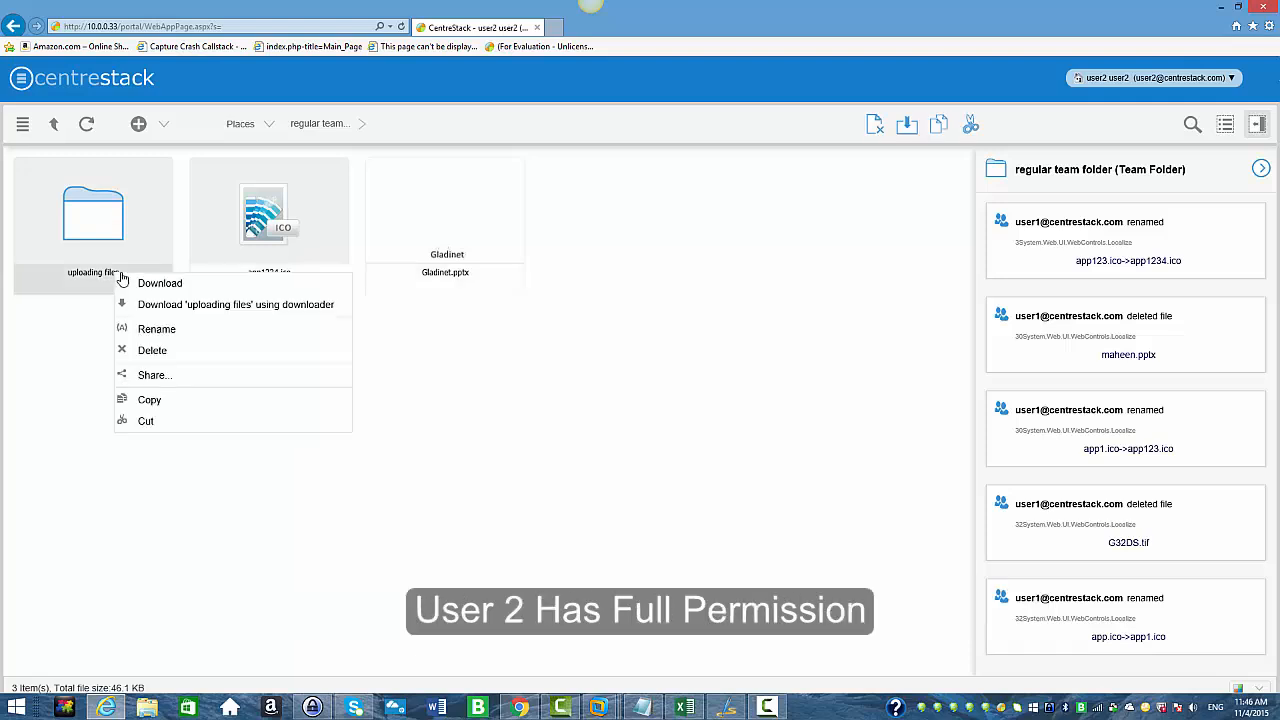
{"action": "left_click", "coordinate": [438, 369]}
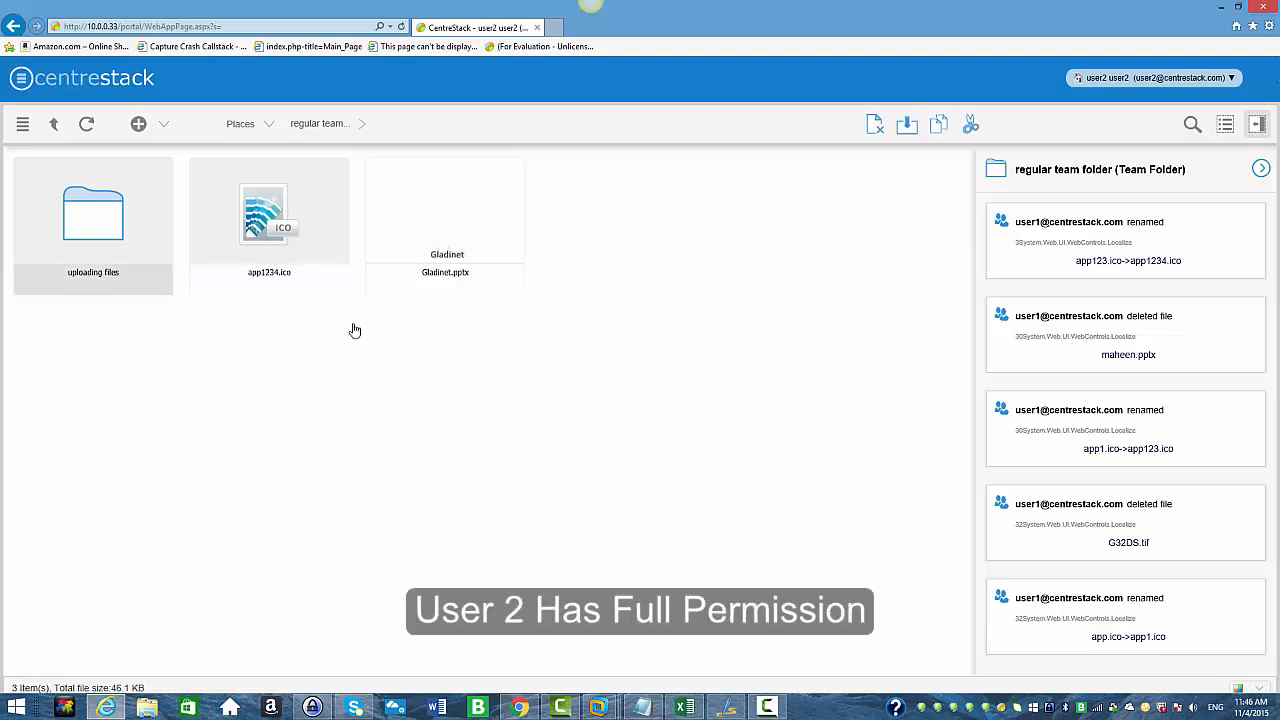
{"action": "right_click", "coordinate": [275, 277]}
{"action": "left_click", "coordinate": [446, 277]}
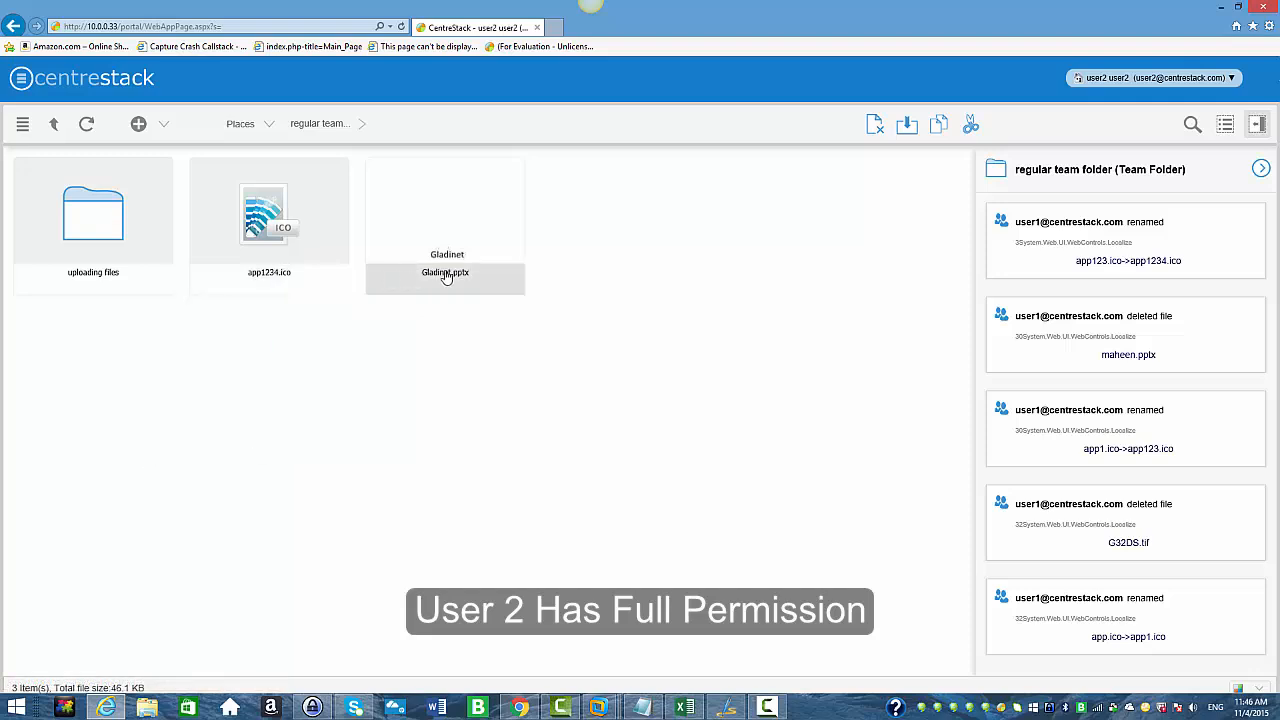
{"action": "left_click", "coordinate": [519, 708]}
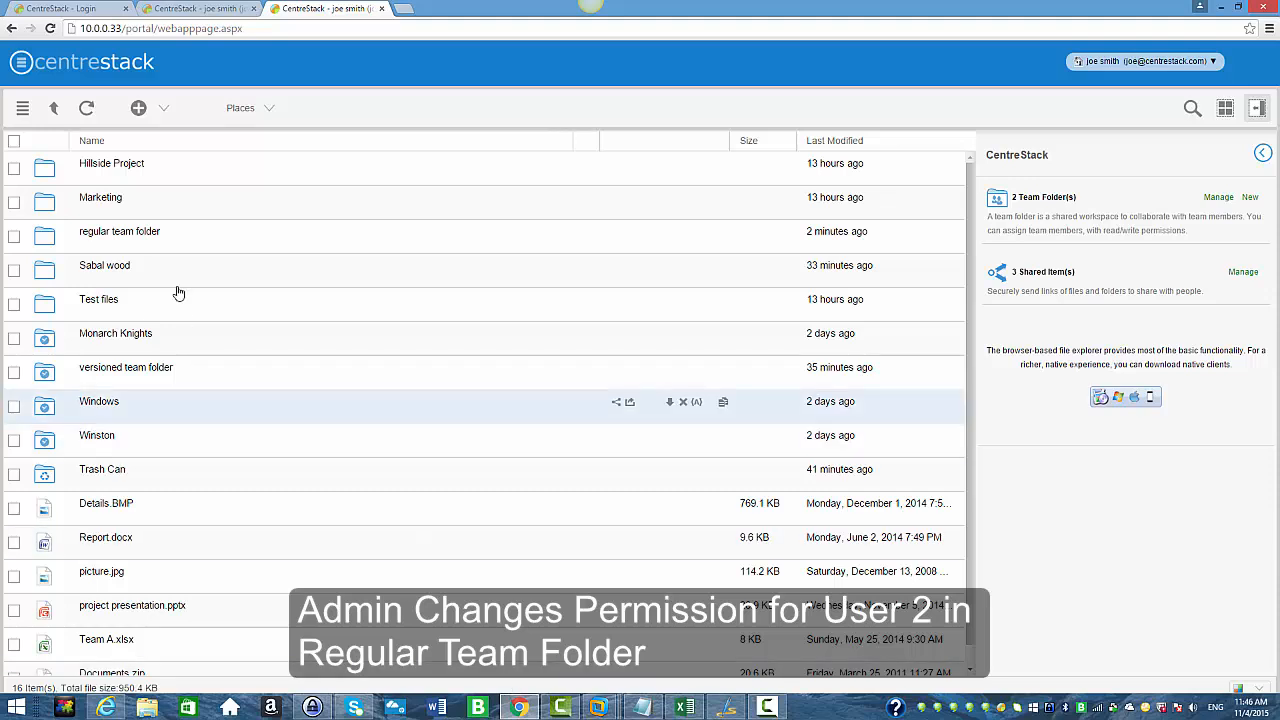
- Untick Write and Delete for user2 on the regular team folder, leaving List and Read
{"action": "right_click", "coordinate": [188, 235]}
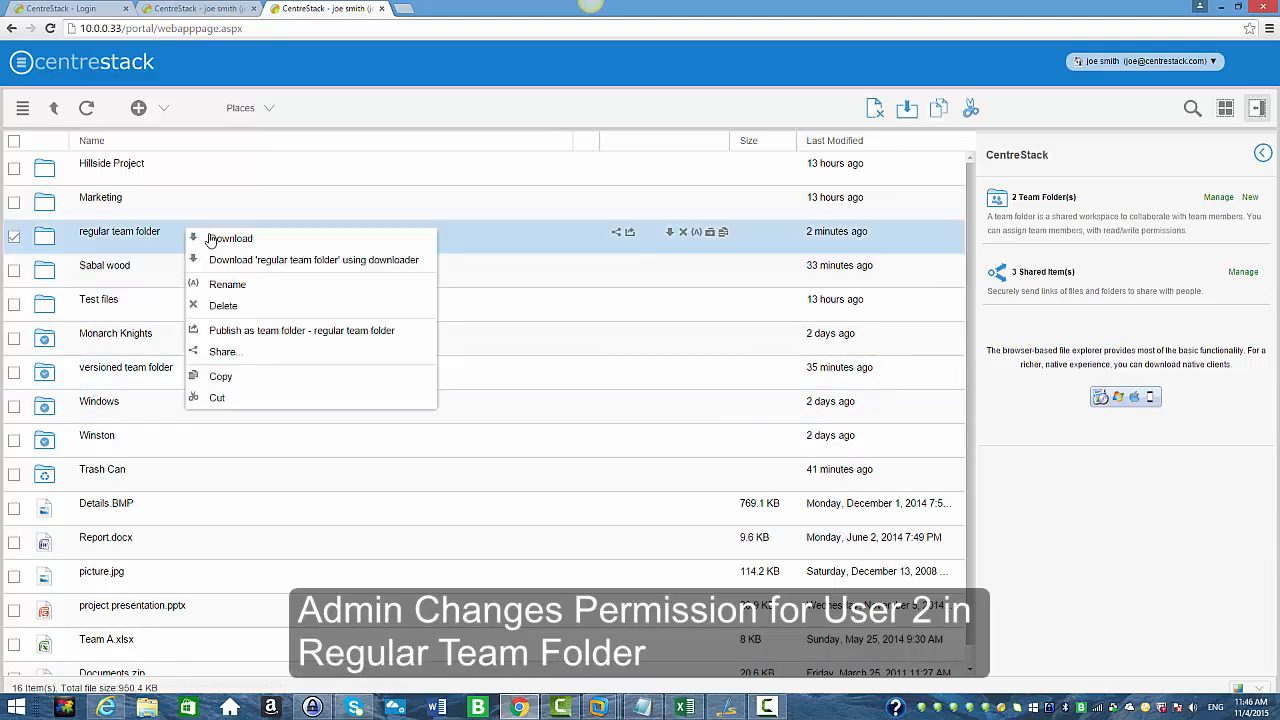
{"action": "left_click", "coordinate": [243, 330]}
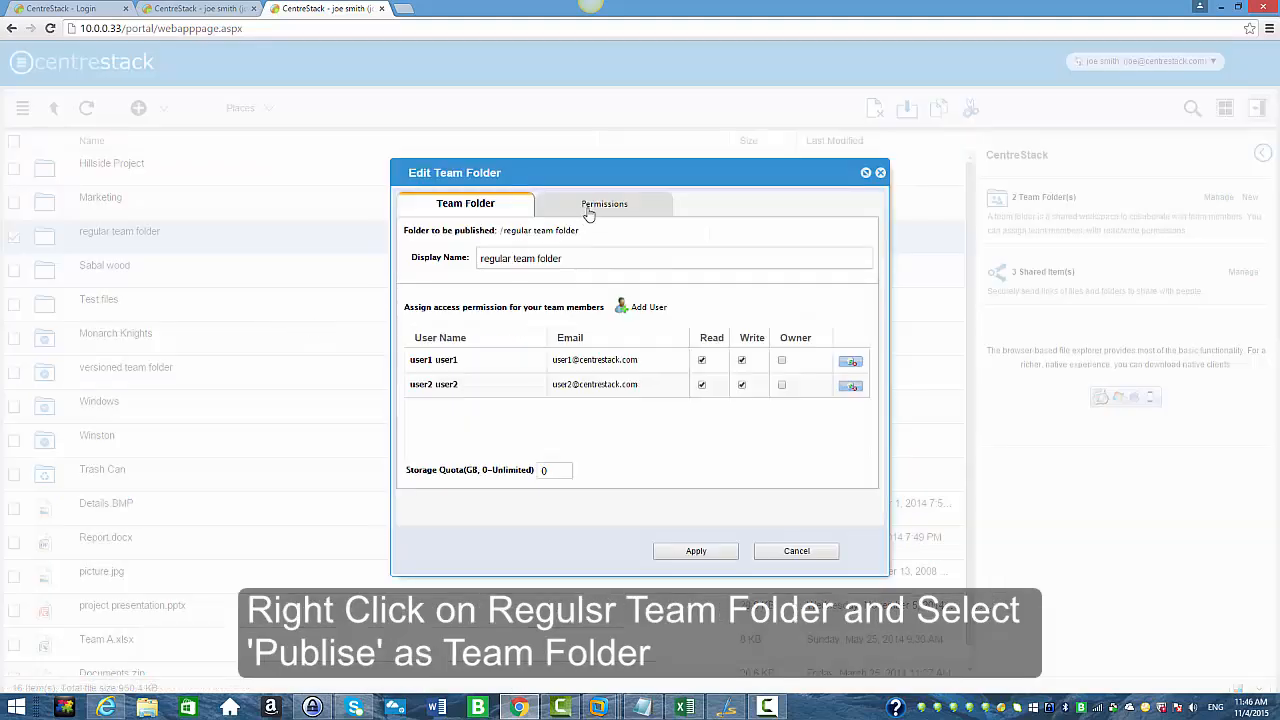
{"action": "left_click", "coordinate": [589, 212]}
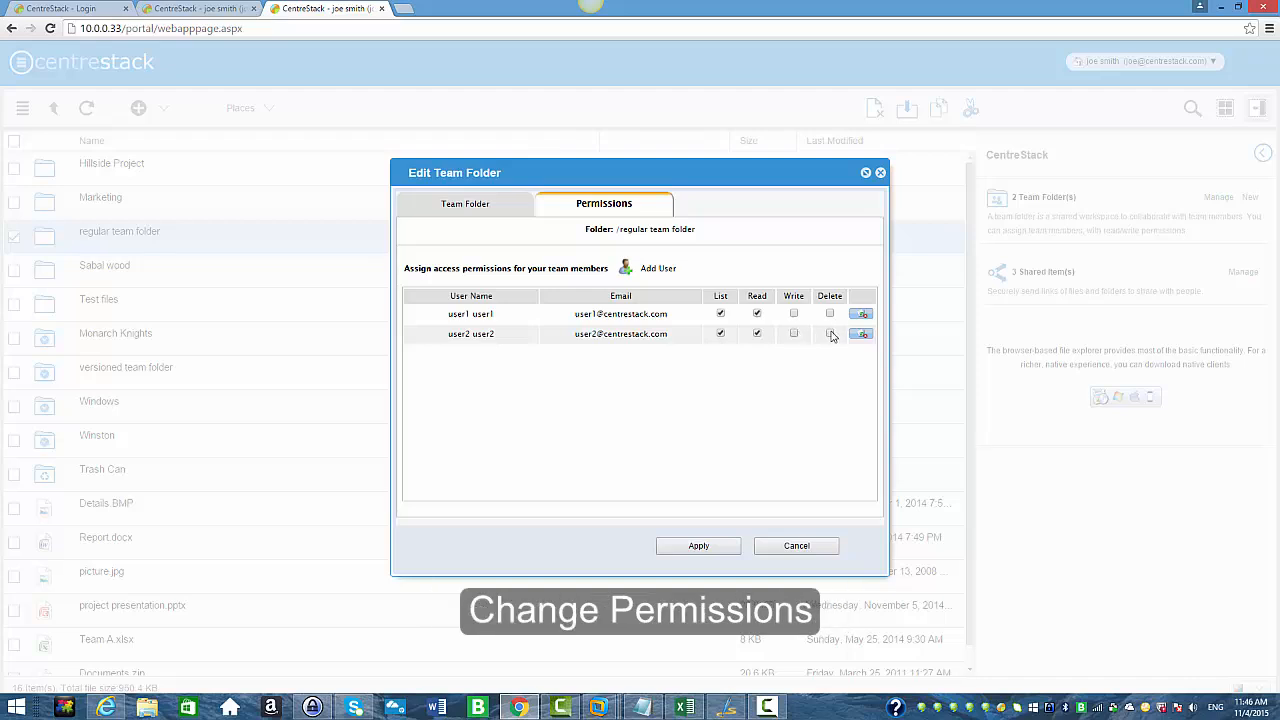
{"action": "left_click", "coordinate": [722, 549]}
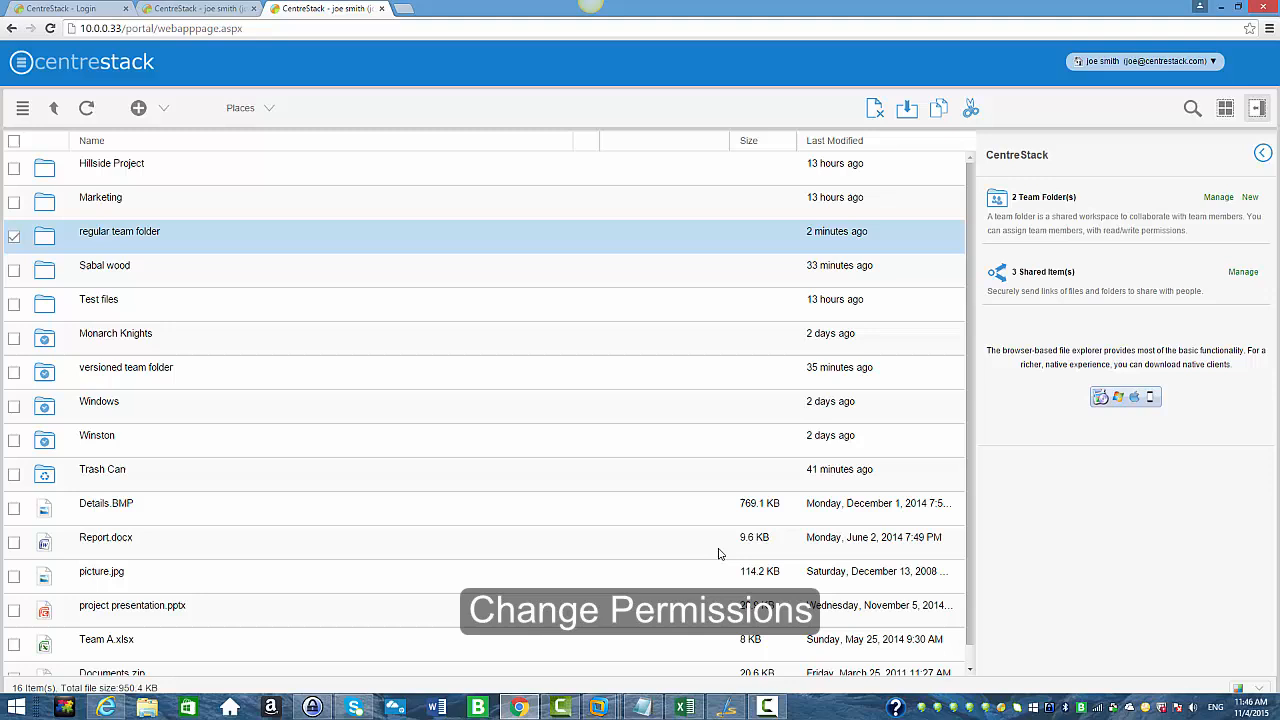
{"action": "left_click", "coordinate": [106, 708]}
- As user2, refresh and verify rename, delete and cut are unavailable on 'uploading files' and app1234.ico
{"action": "left_click", "coordinate": [87, 126]}
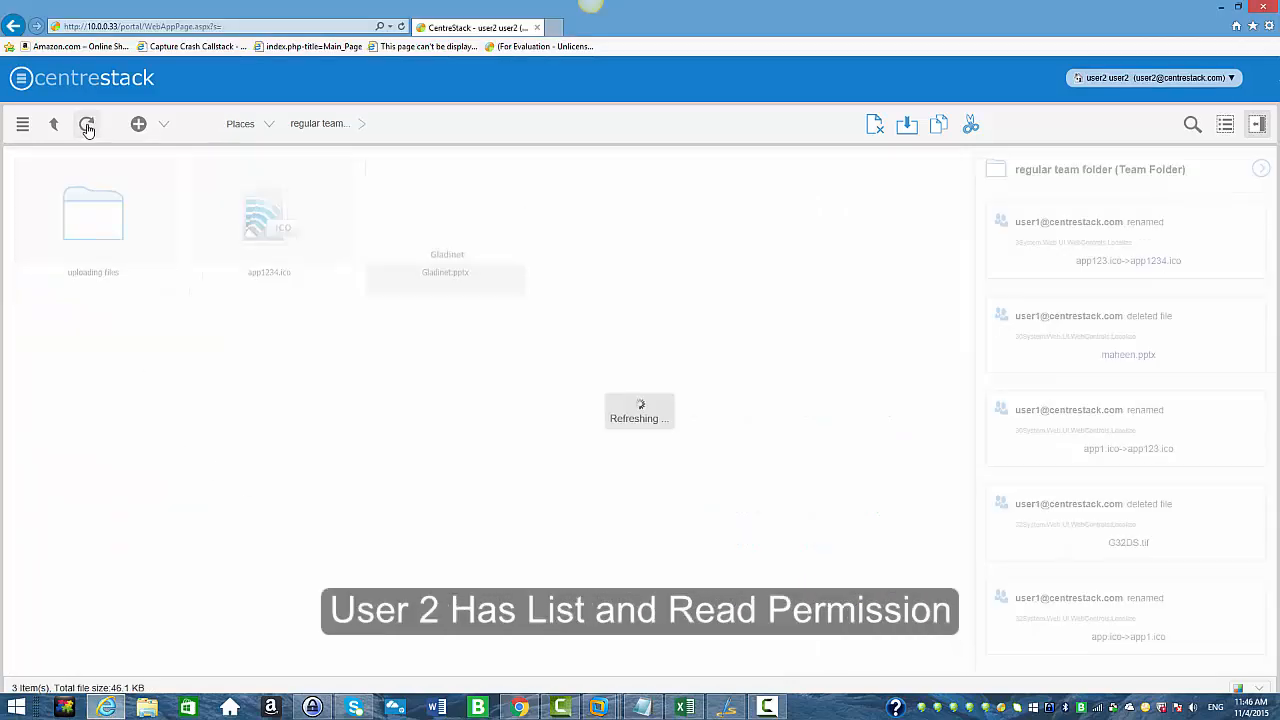
{"action": "right_click", "coordinate": [97, 288]}
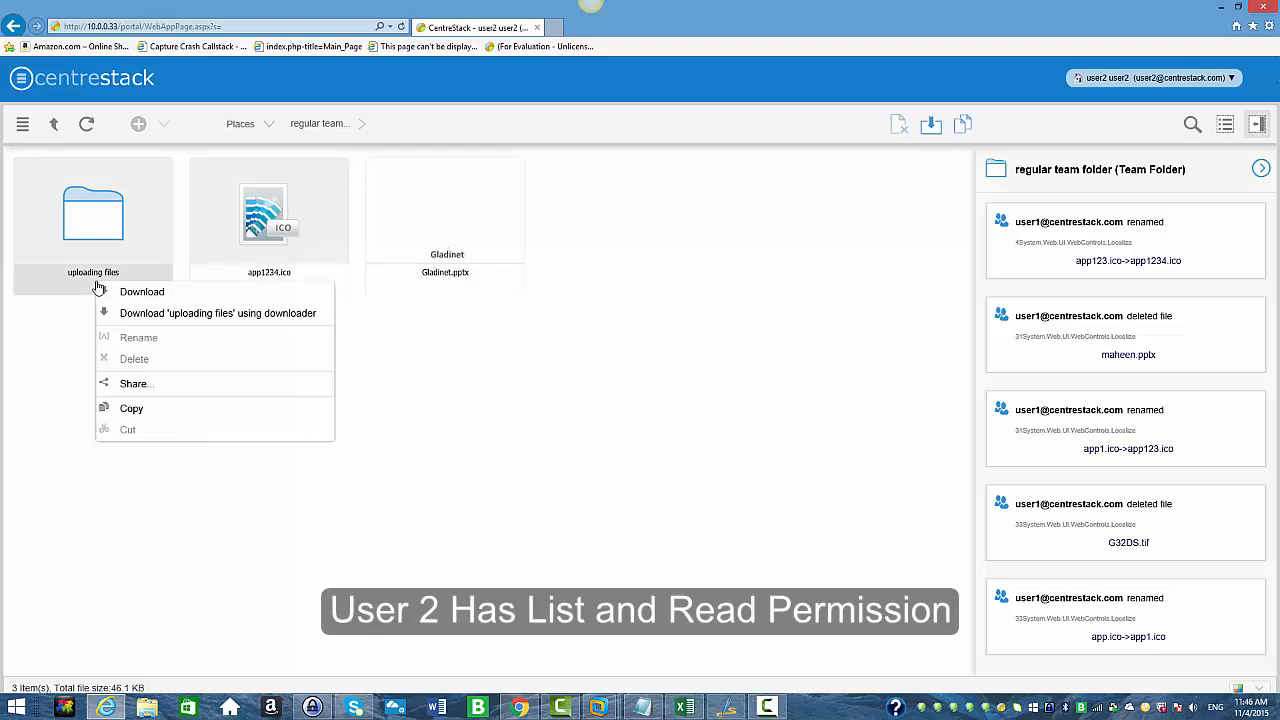
{"action": "left_click", "coordinate": [395, 357]}
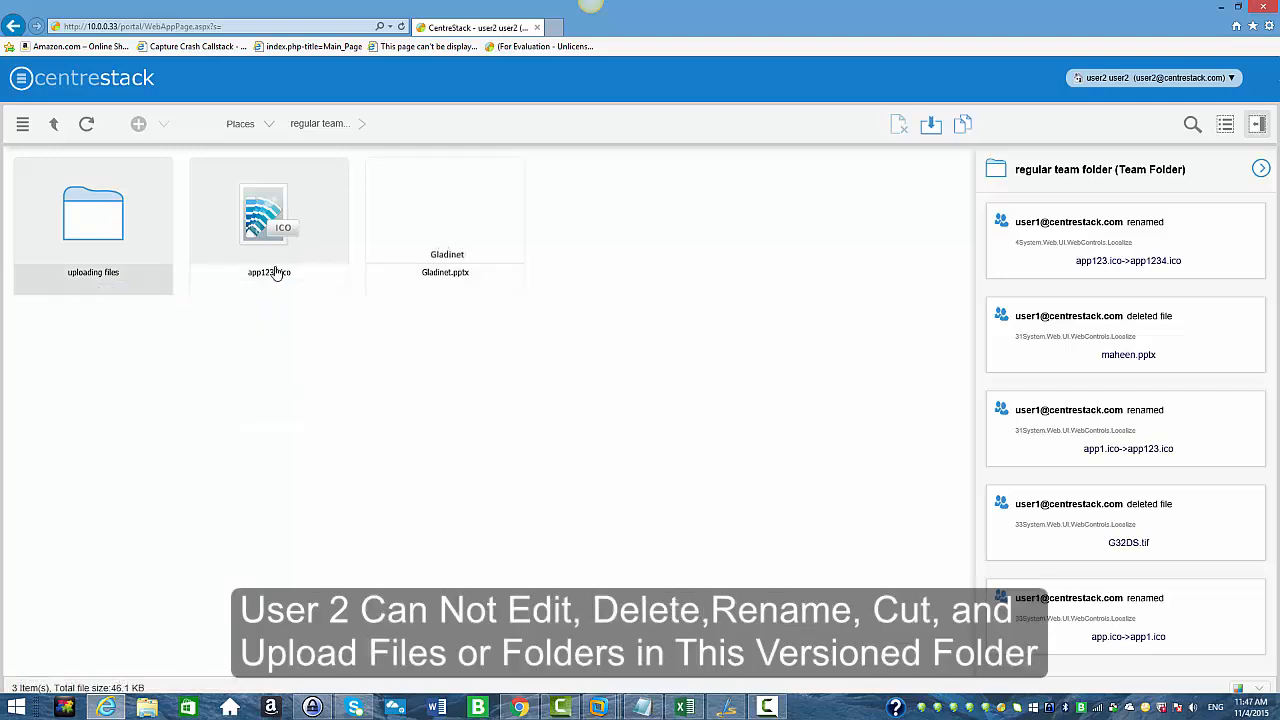
{"action": "right_click", "coordinate": [276, 272]}
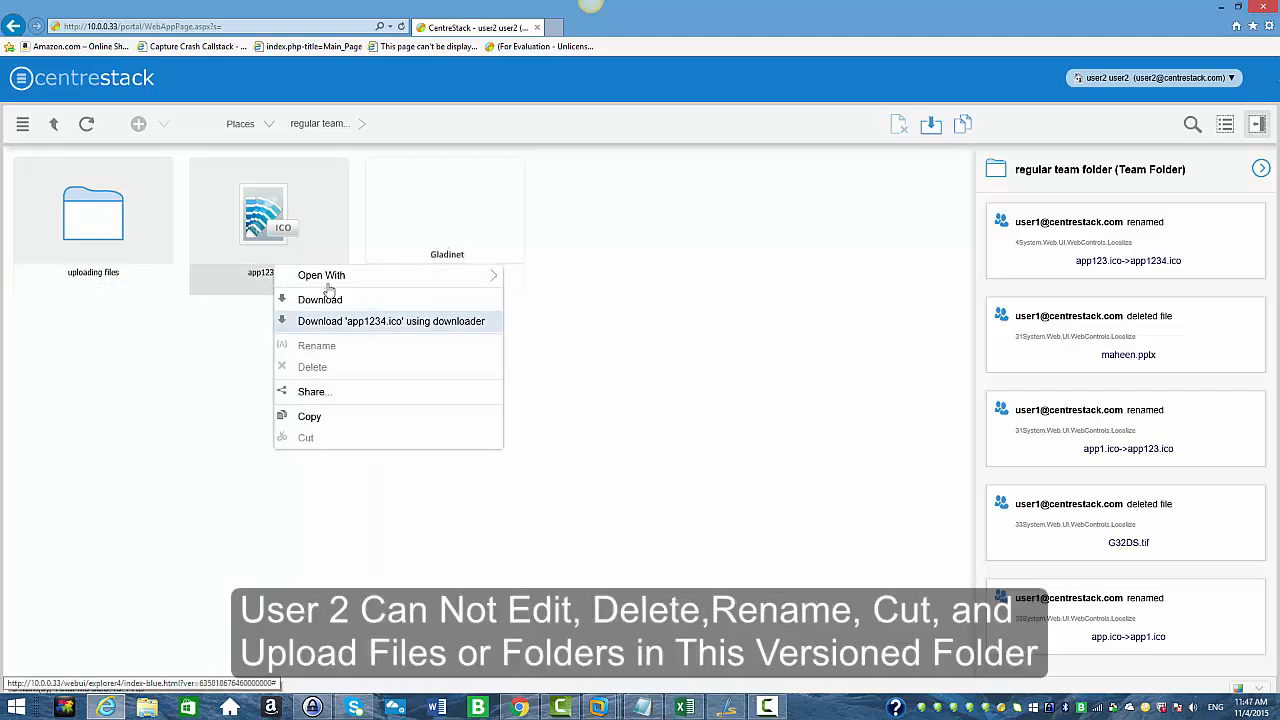
{"action": "mouse_move", "coordinate": [337, 277]}
{"action": "left_click", "coordinate": [522, 414]}
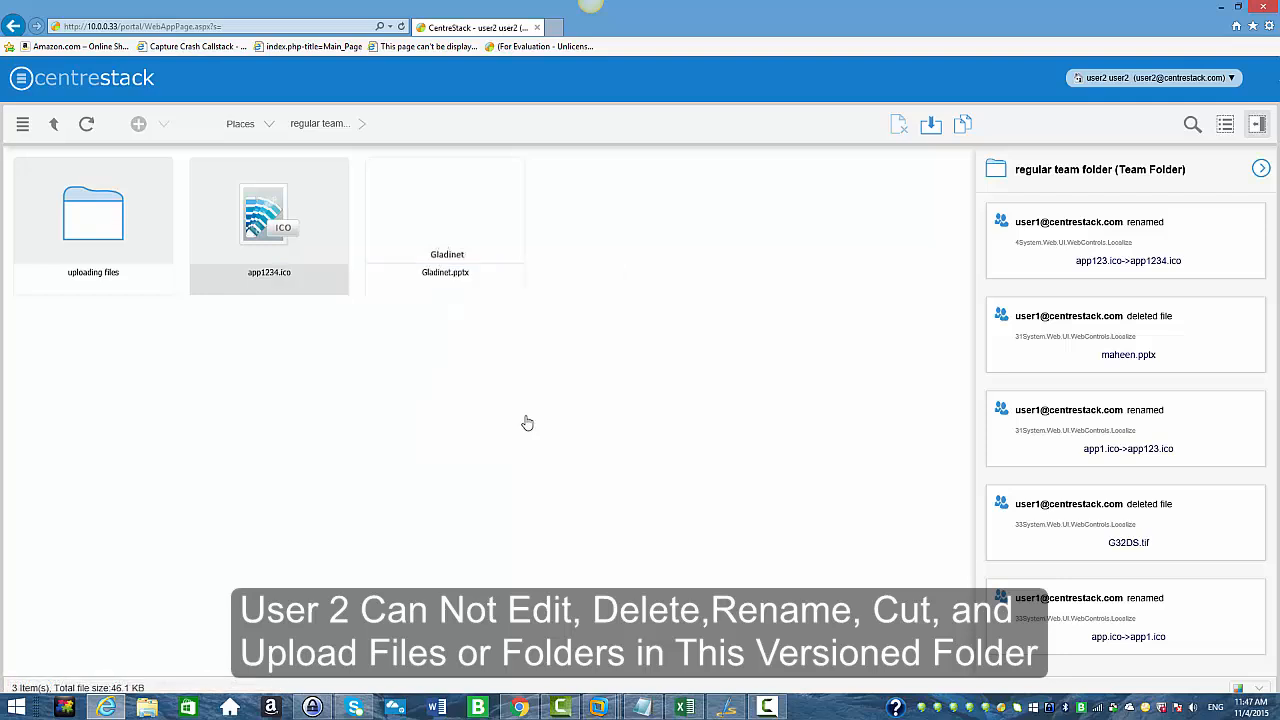
{"action": "left_click", "coordinate": [54, 124]}
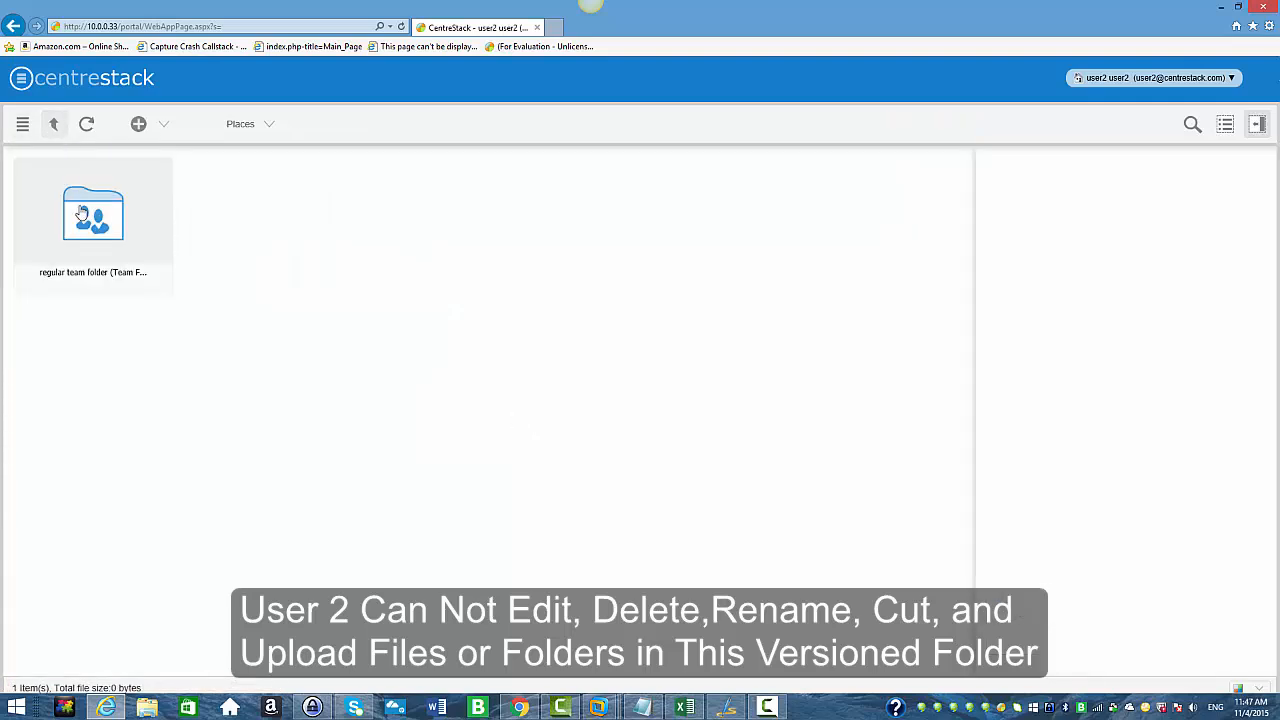
{"action": "left_click", "coordinate": [520, 708]}
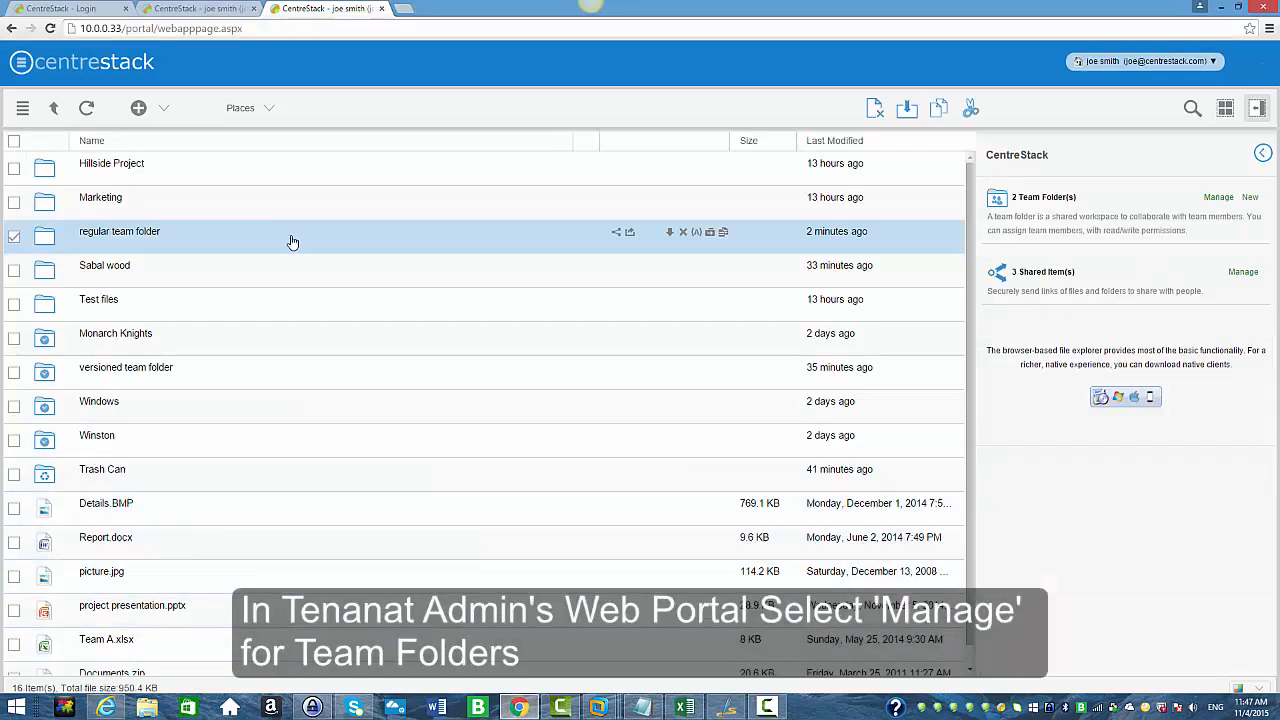
- Delete user2 from the regular team folder's members and verify user2's file list is now empty
{"action": "left_click", "coordinate": [1220, 198]}
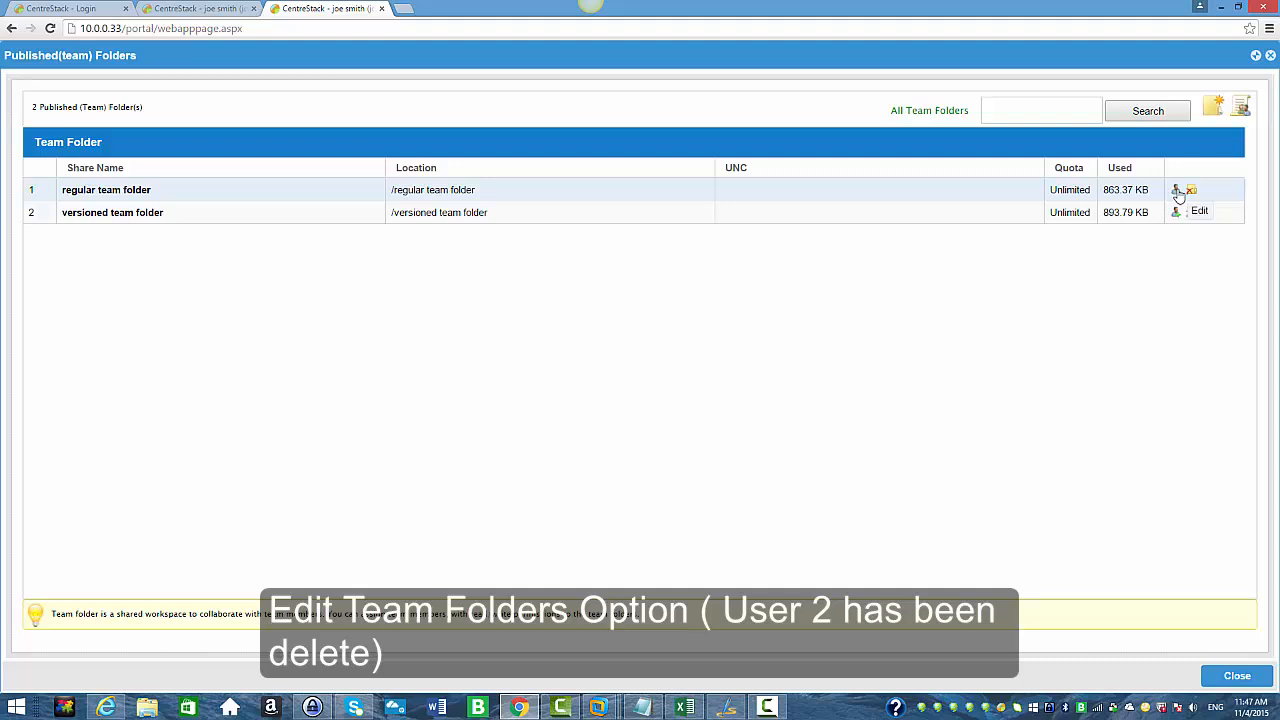
{"action": "left_click", "coordinate": [1178, 192]}
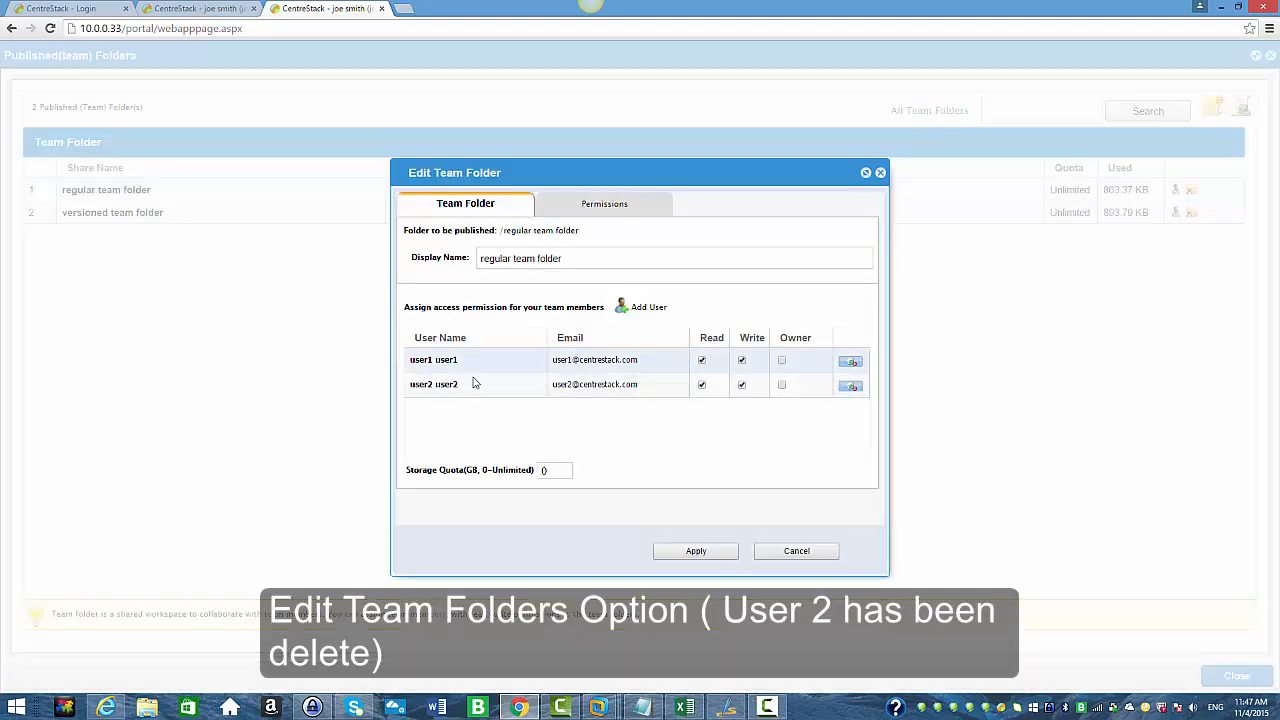
{"action": "left_click", "coordinate": [852, 389]}
{"action": "left_click", "coordinate": [704, 557]}
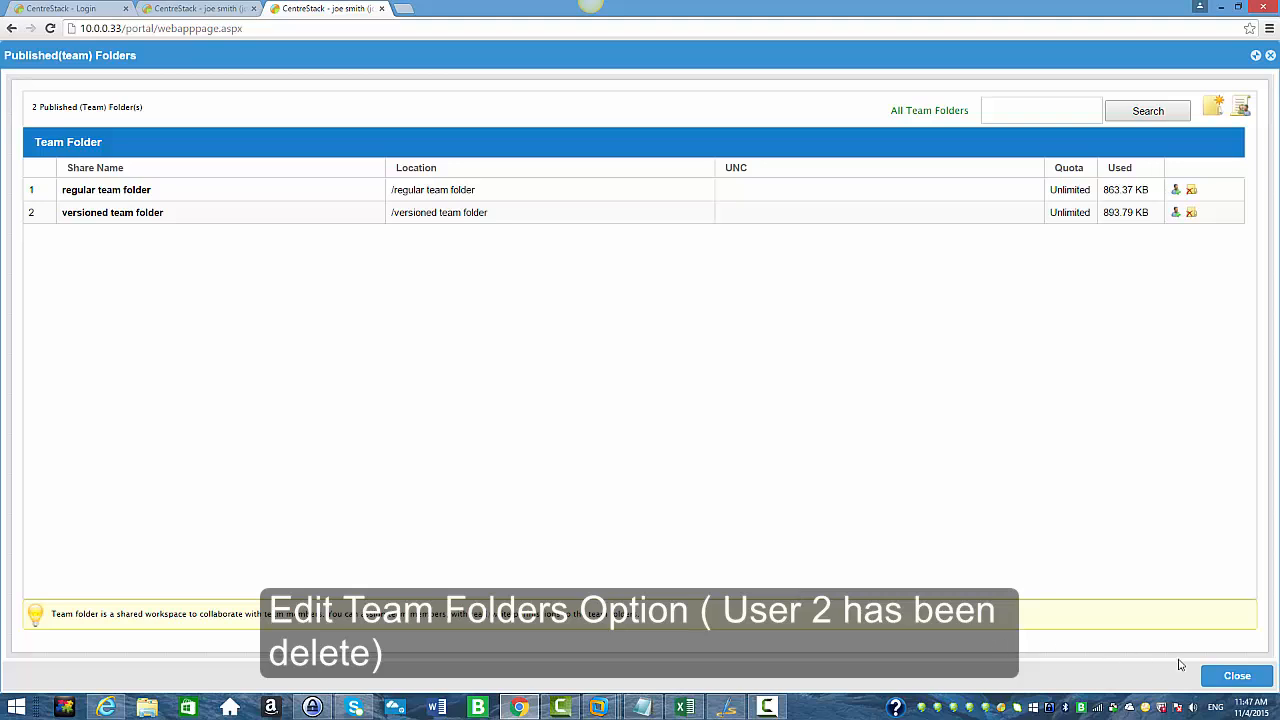
{"action": "left_click", "coordinate": [1236, 676]}
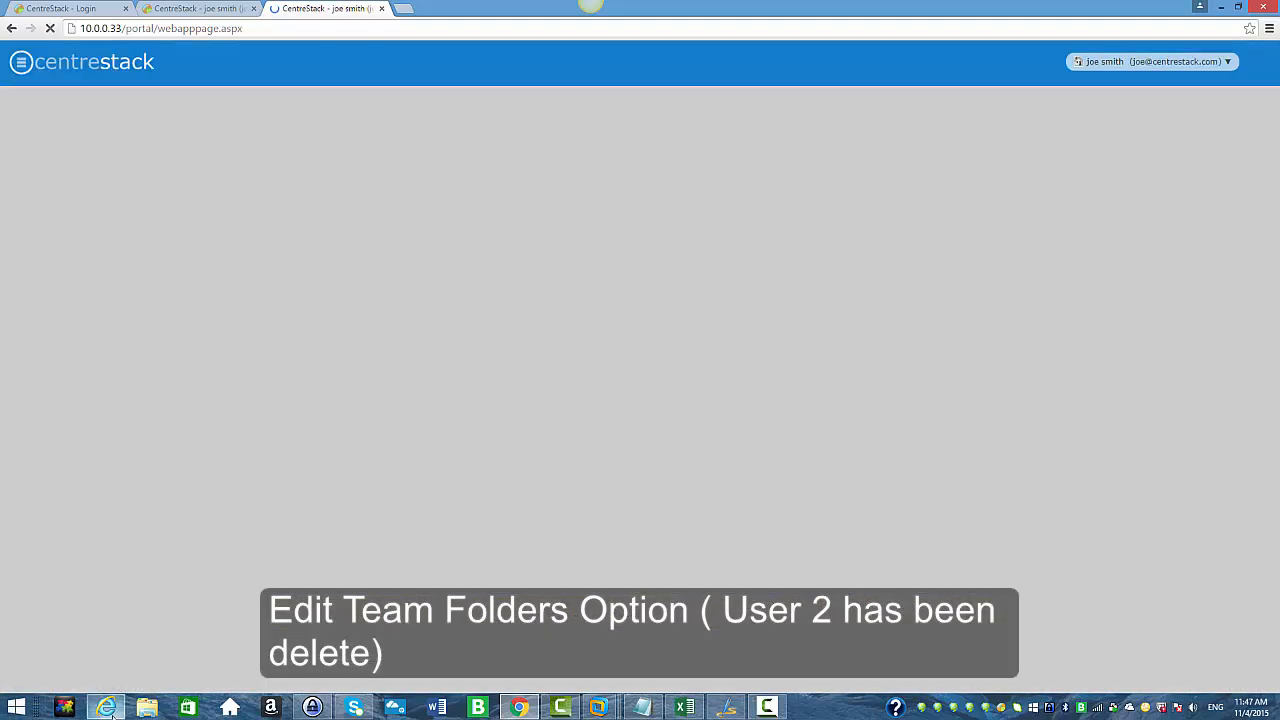
{"action": "left_click", "coordinate": [107, 708]}
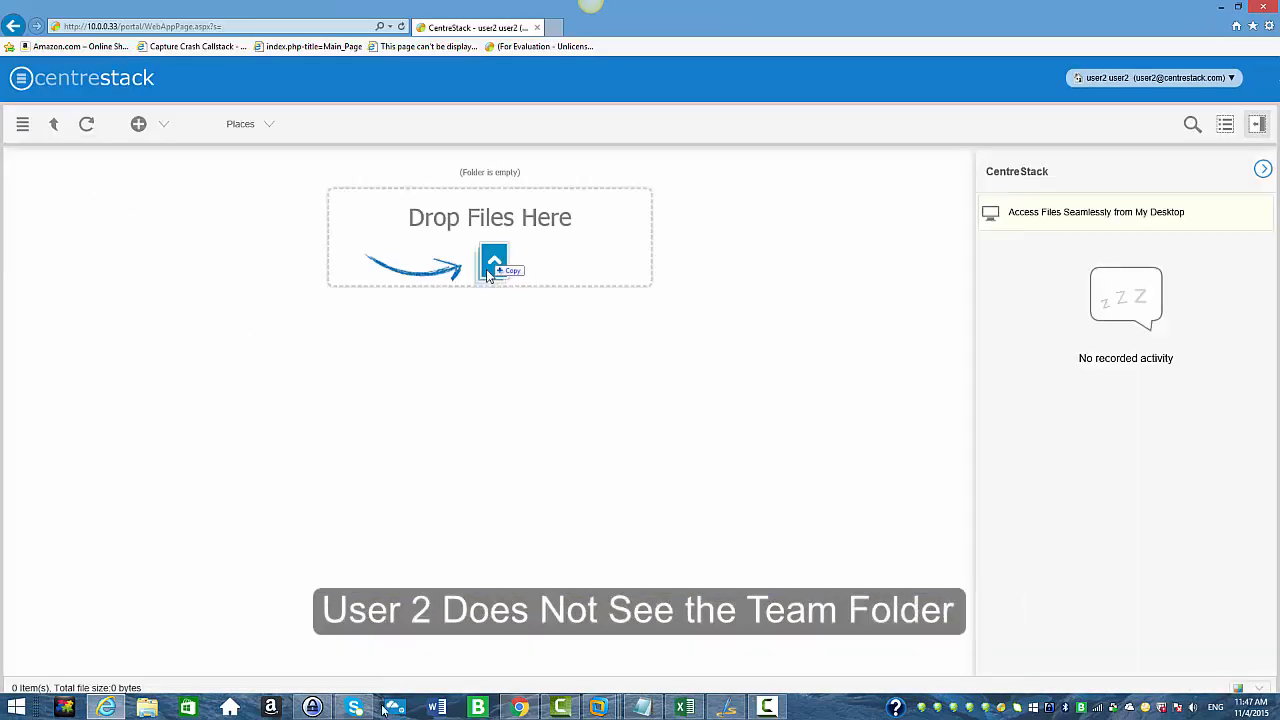
{"action": "left_click", "coordinate": [519, 708]}
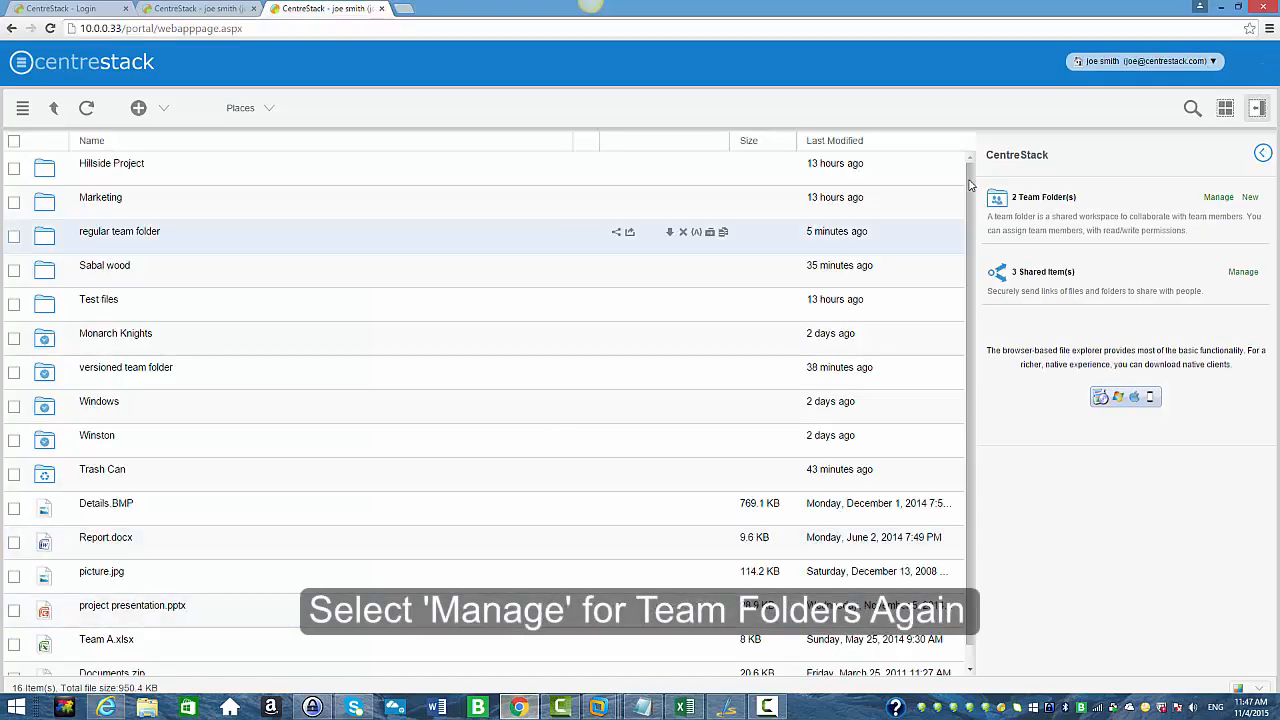
- Unpublish the versioned team folder from the Team Folders list, confirming with OK
{"action": "left_click", "coordinate": [1218, 197]}
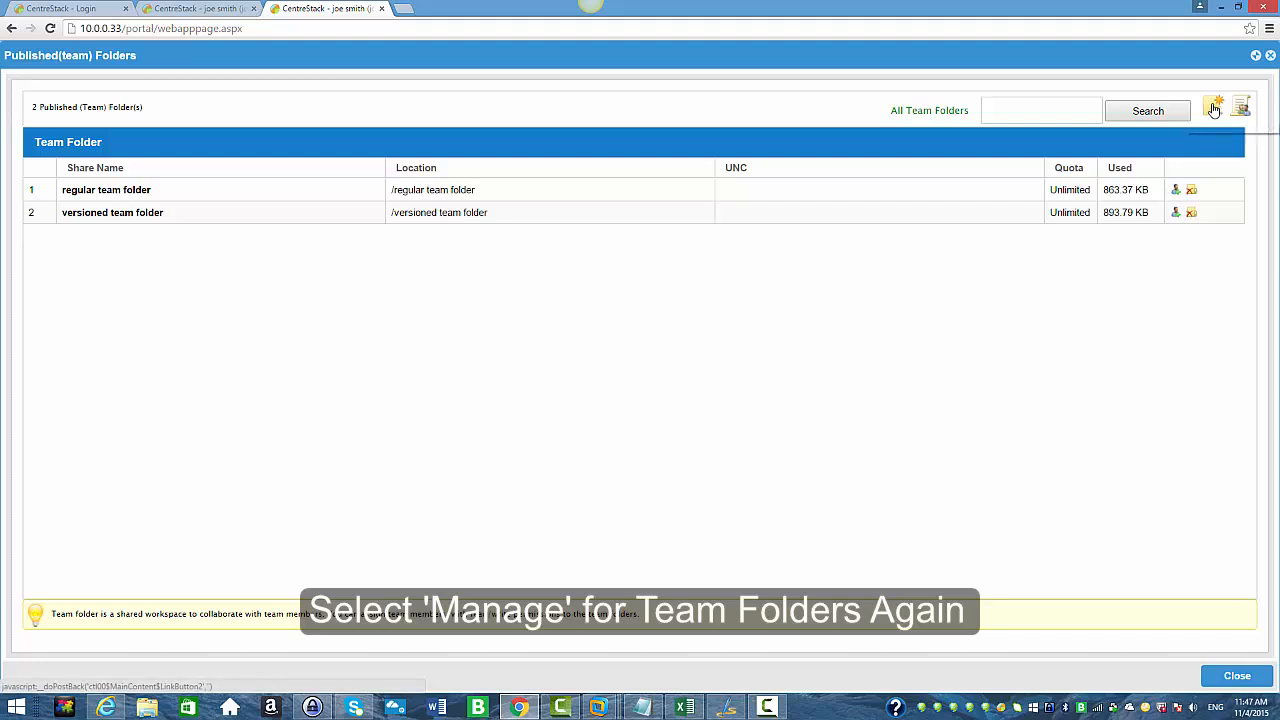
{"action": "left_click", "coordinate": [1190, 214]}
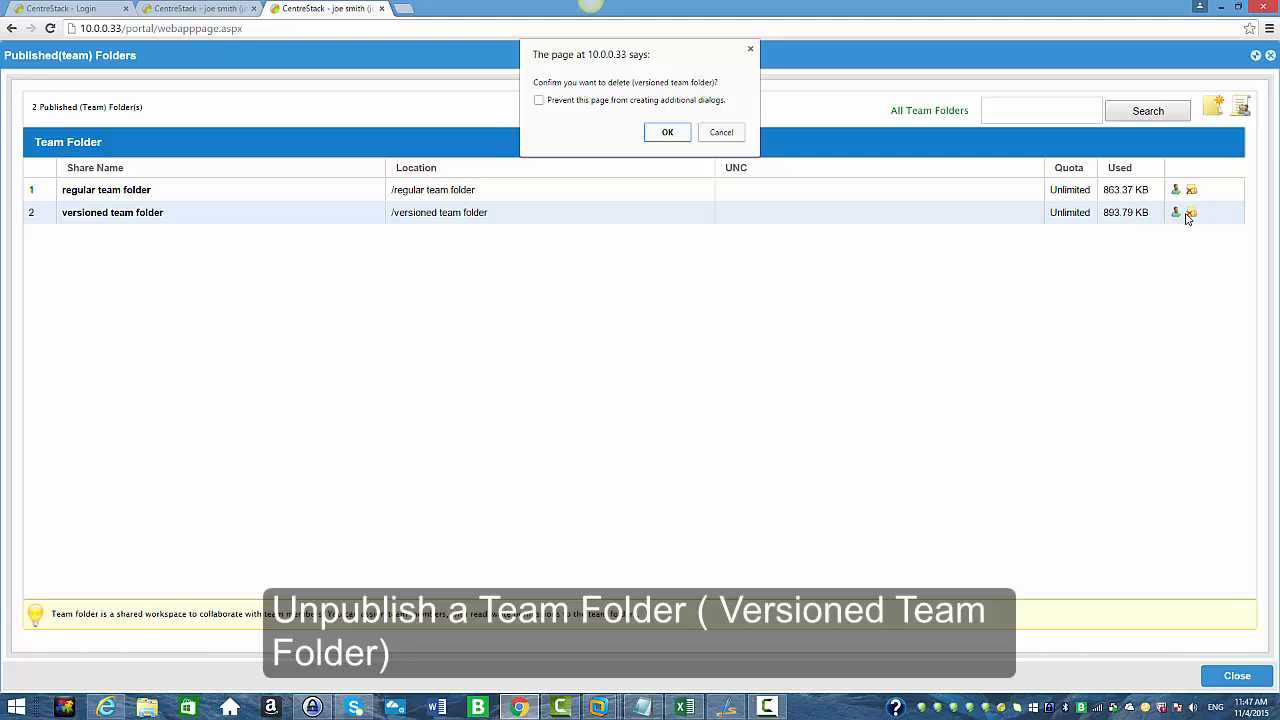
{"action": "left_click", "coordinate": [680, 132]}
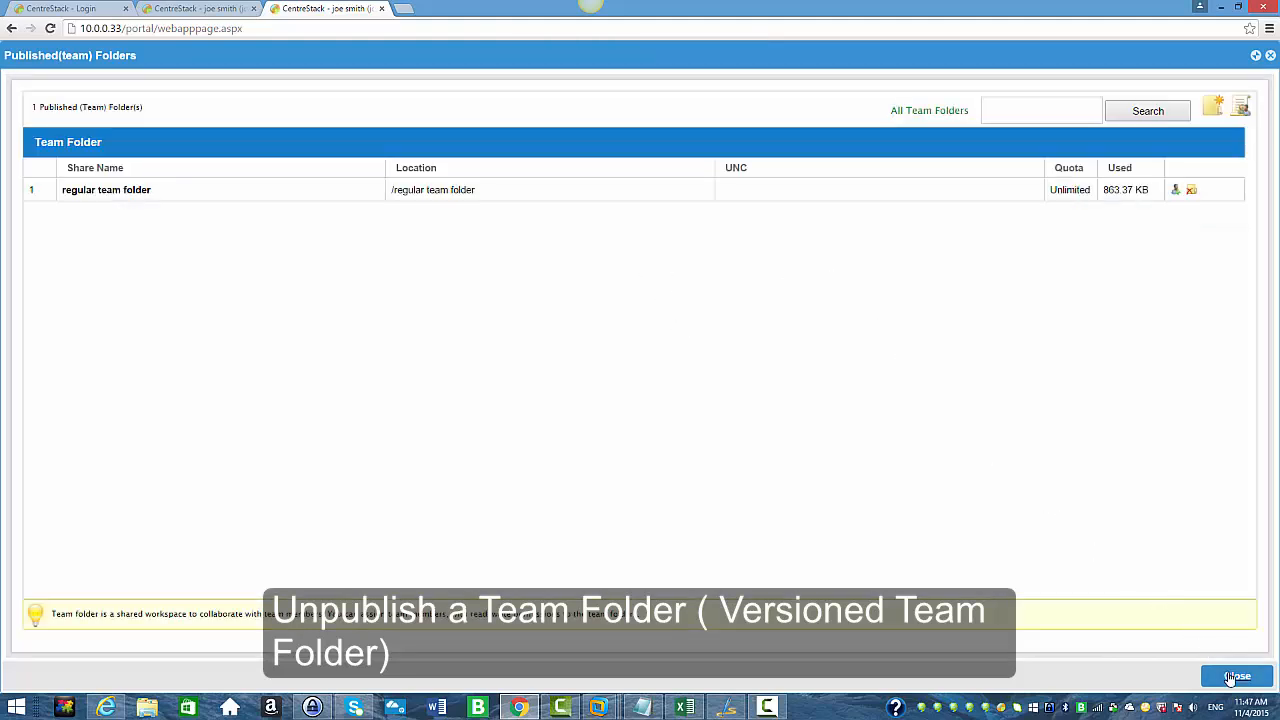
{"action": "left_click", "coordinate": [1235, 677]}
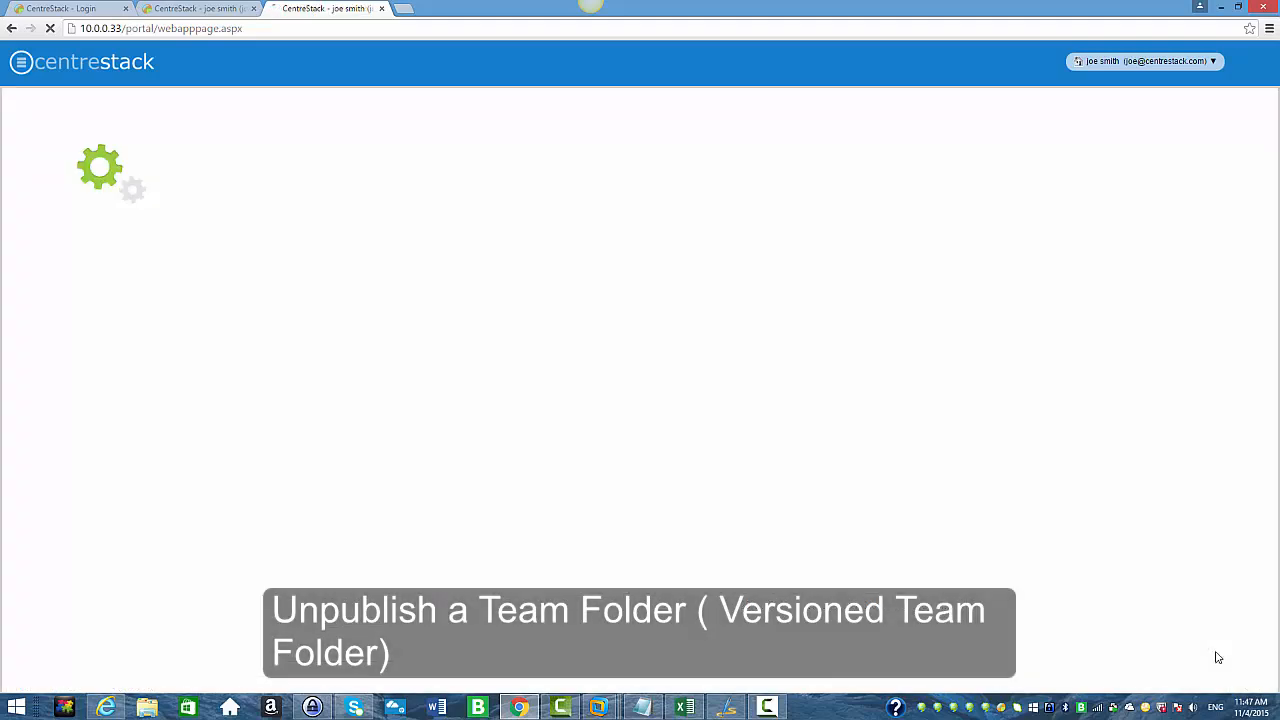
- From the Management Console, re-add user2 to the regular team folder with Read and Write access
{"action": "left_click", "coordinate": [1141, 62]}
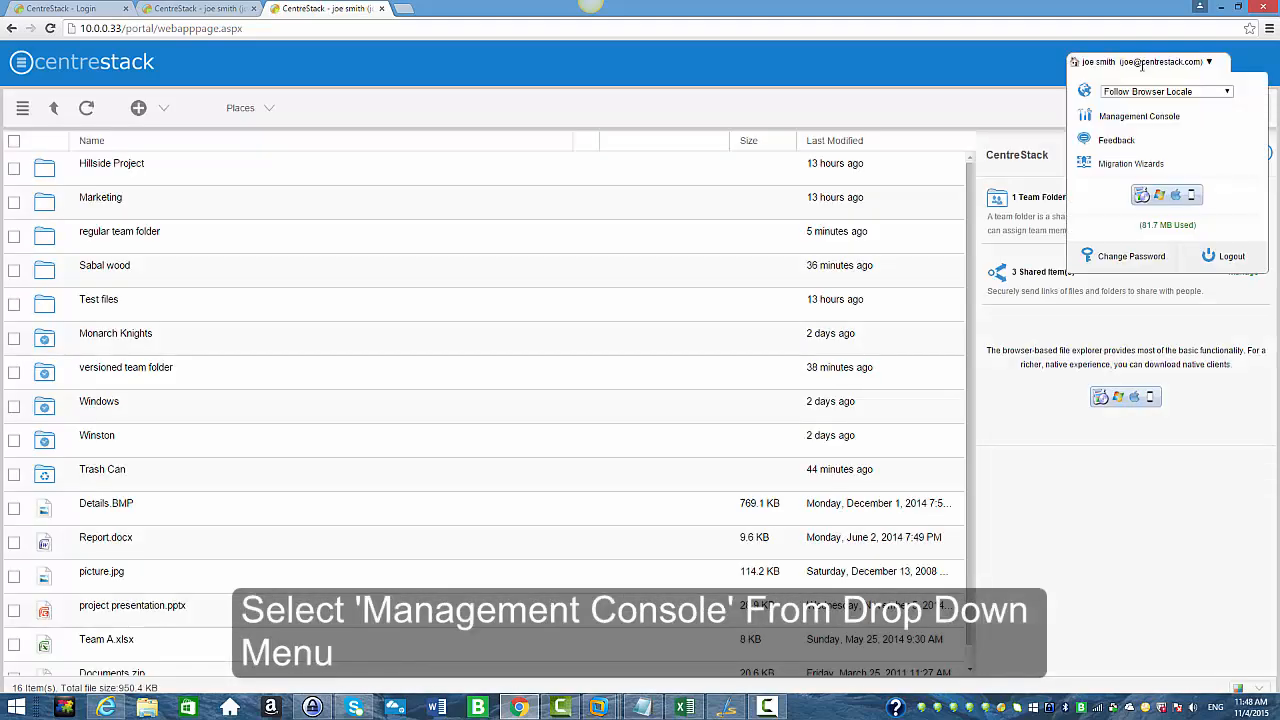
{"action": "left_click", "coordinate": [1145, 116]}
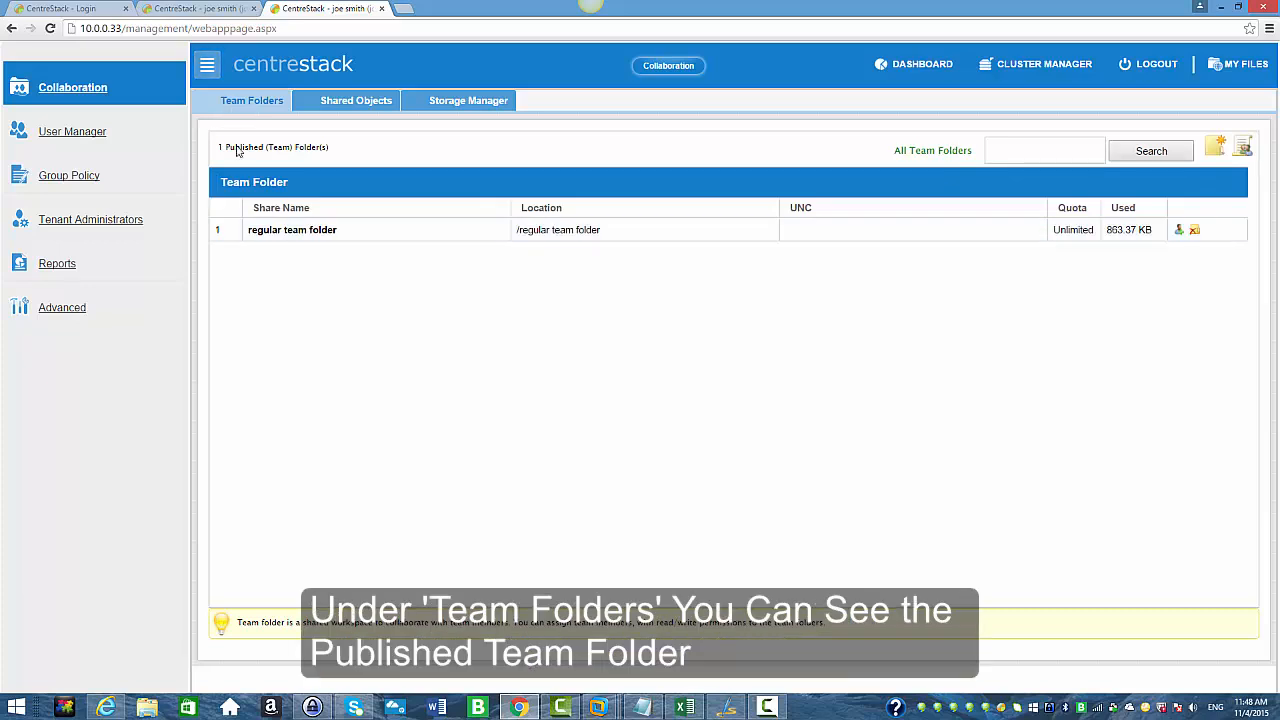
{"action": "left_click", "coordinate": [1179, 232]}
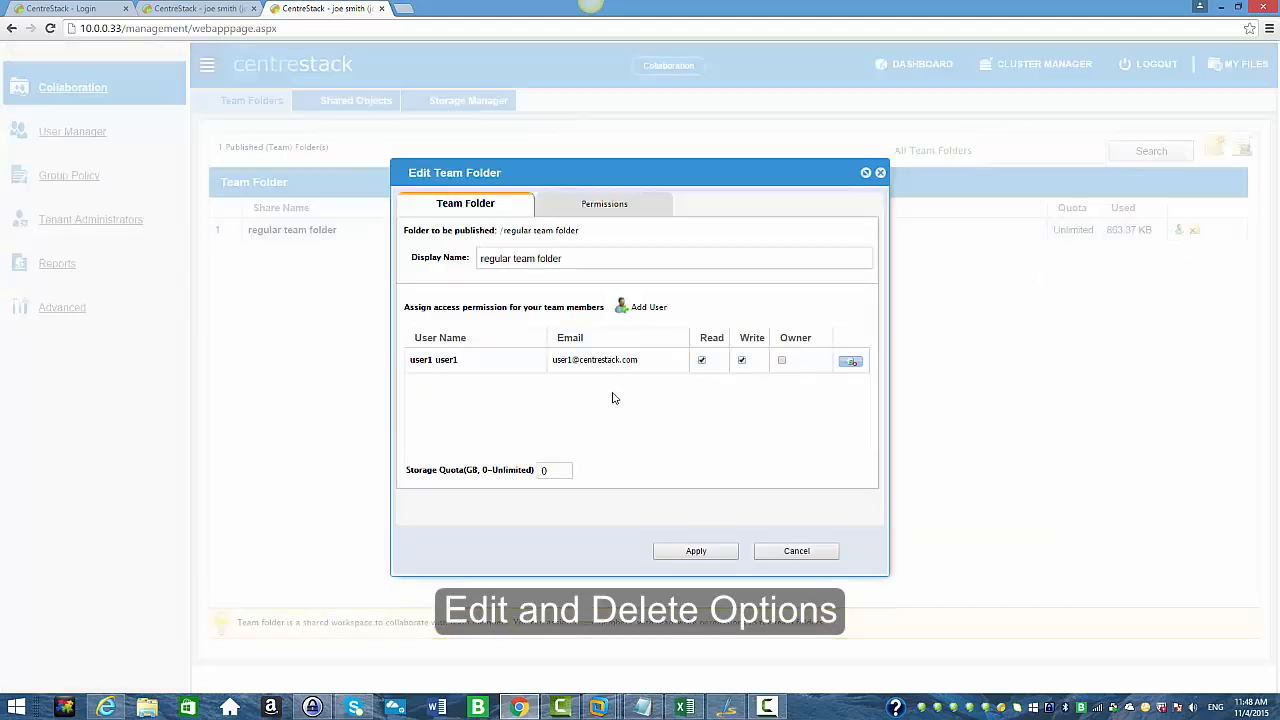
{"action": "left_click", "coordinate": [636, 309]}
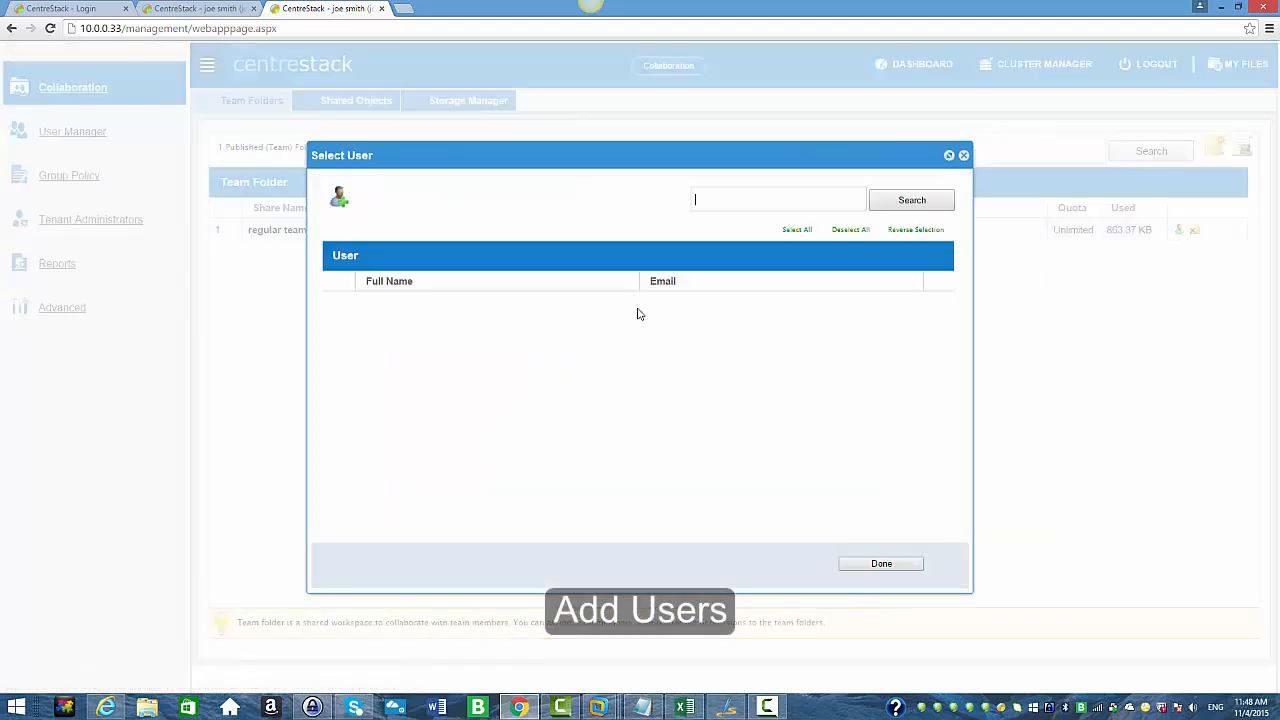
{"action": "left_click", "coordinate": [935, 351]}
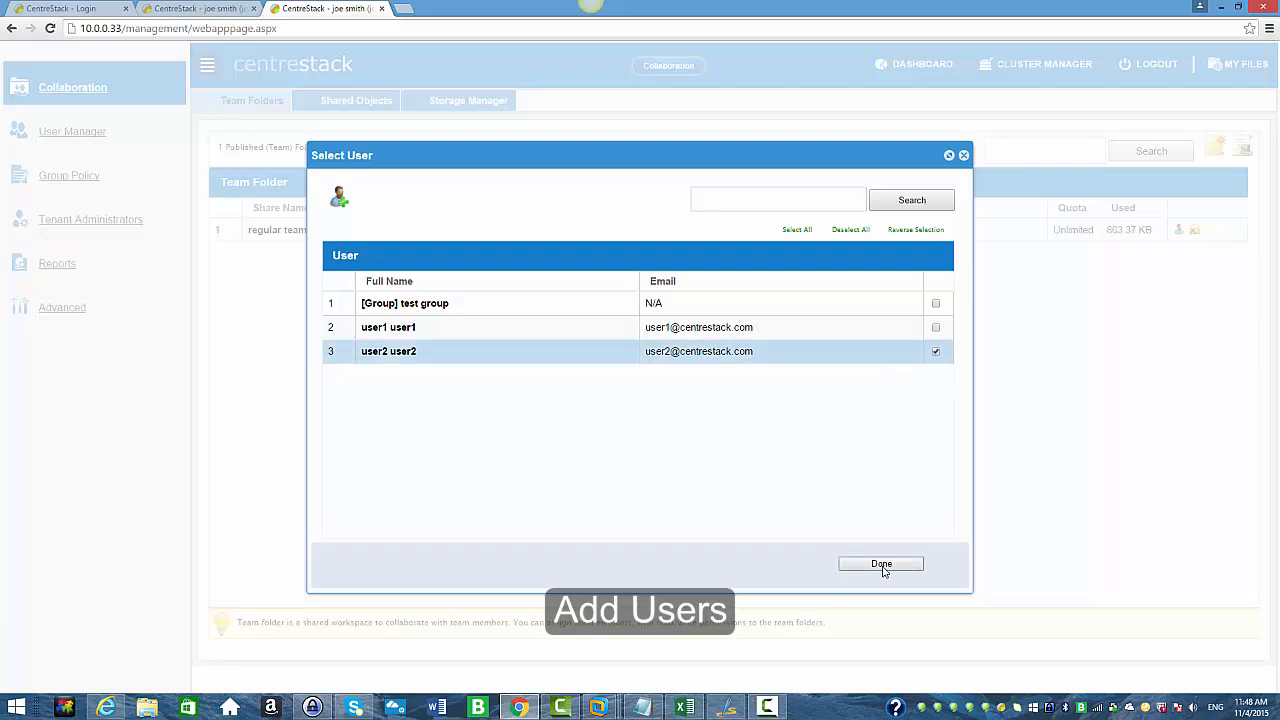
{"action": "left_click", "coordinate": [918, 565]}
{"action": "left_click", "coordinate": [716, 555]}
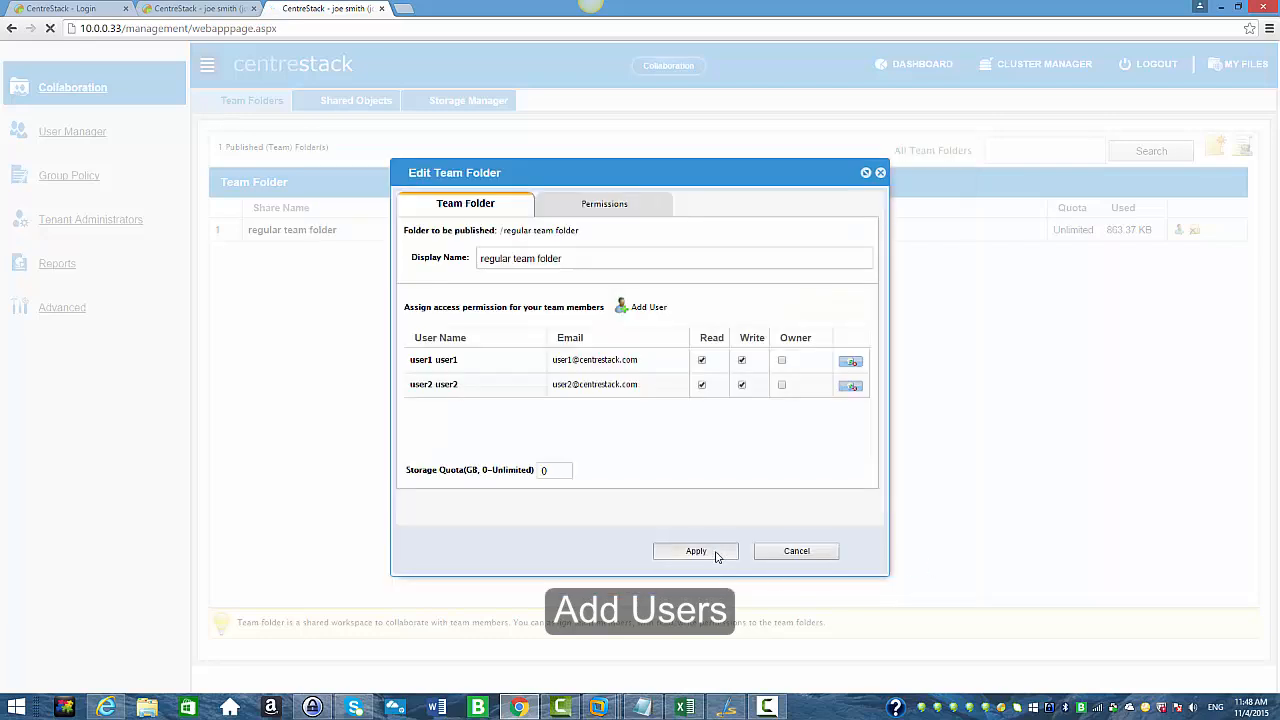
- Apply user2's List, Read, Write and Delete permissions, then delete user1 from the regular team folder
{"action": "left_click", "coordinate": [1181, 233]}
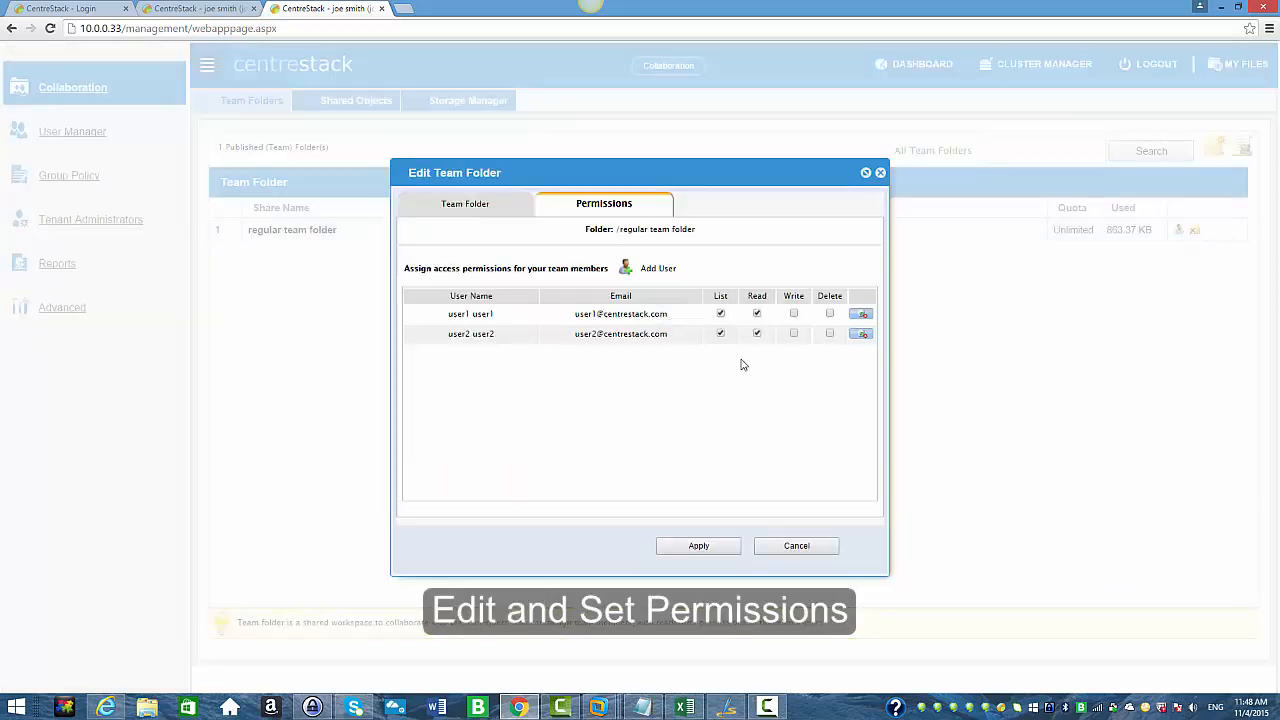
{"action": "left_click", "coordinate": [729, 546]}
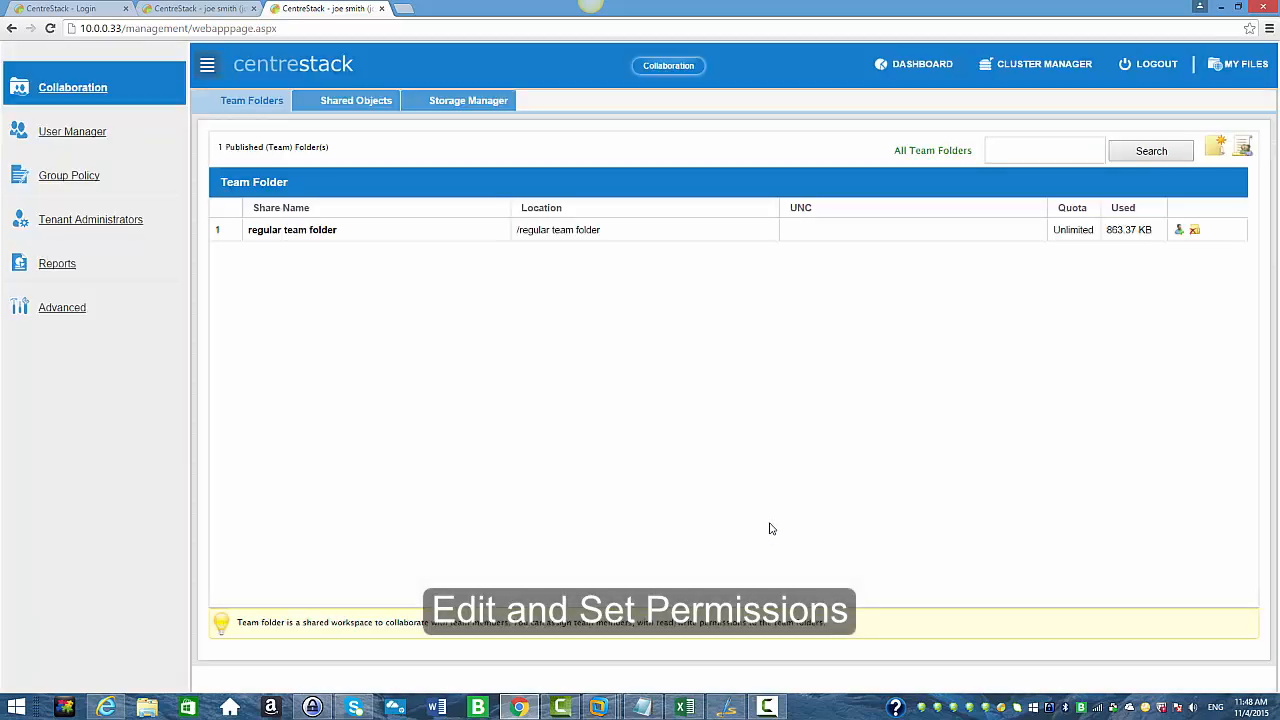
{"action": "left_click", "coordinate": [1179, 230]}
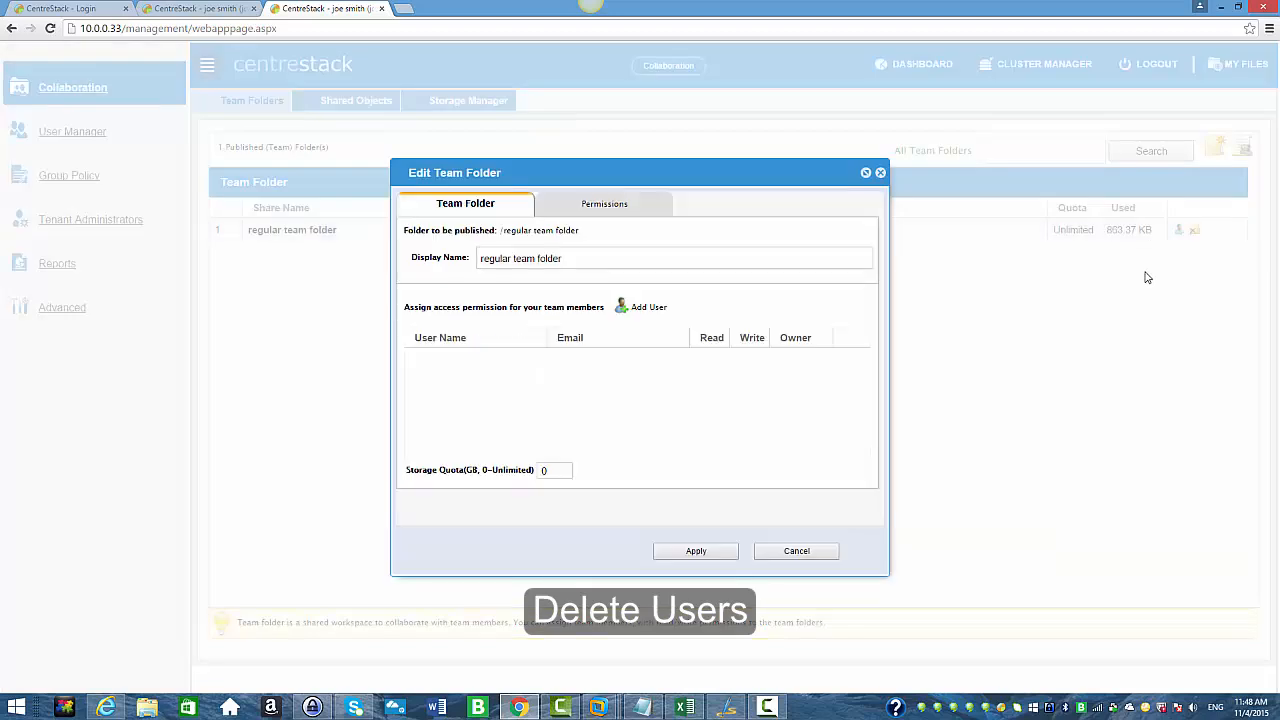
{"action": "left_click", "coordinate": [852, 363]}
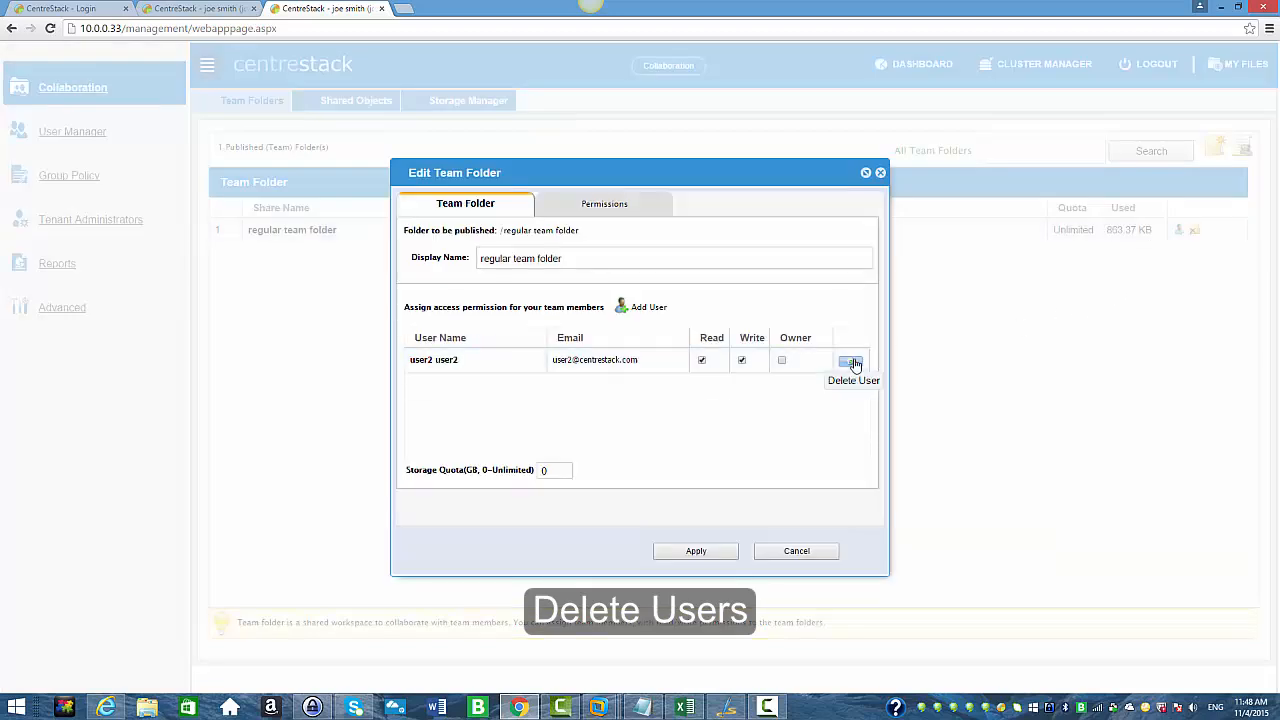
{"action": "left_click", "coordinate": [722, 551]}
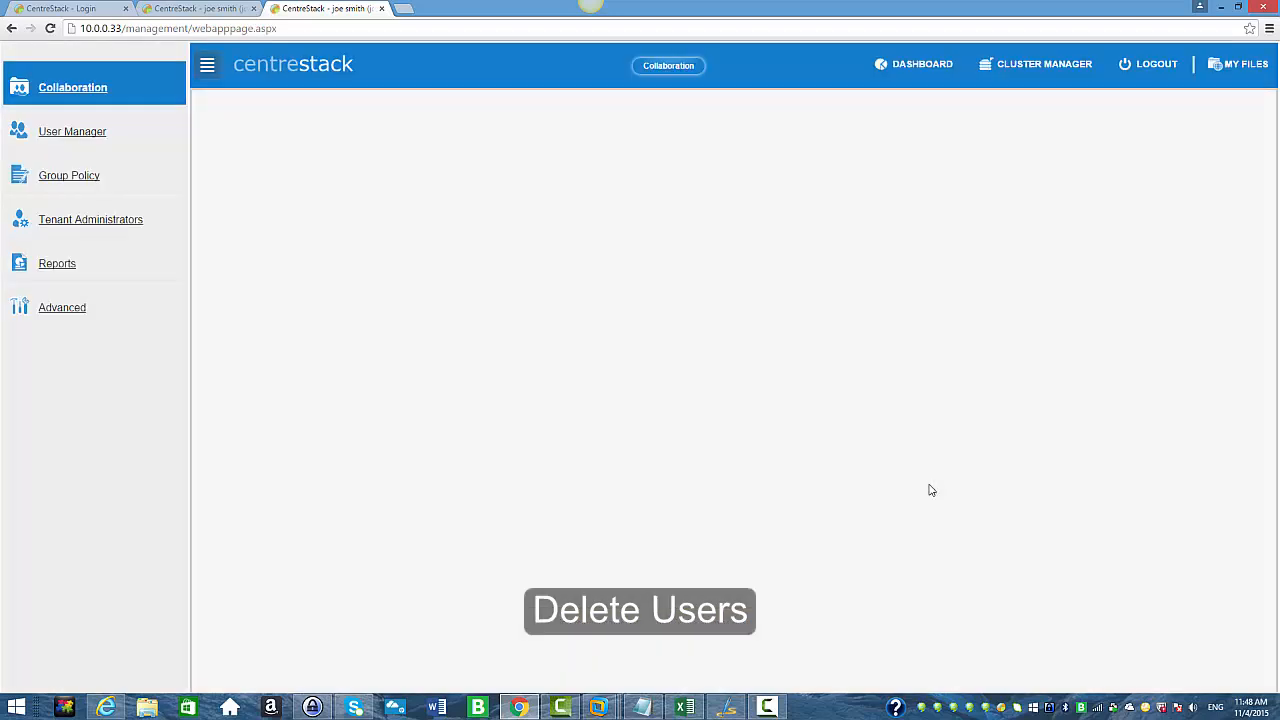